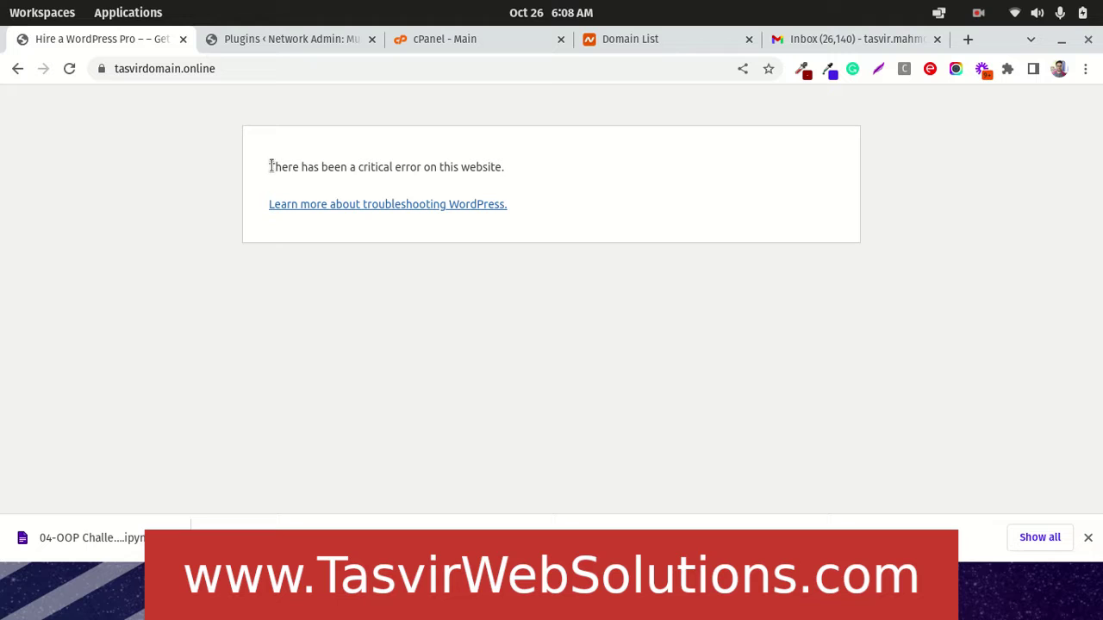
- Open the WordPress troubleshooting link from the error page in a new tab, view the FAQ, and close it
drag(274, 167, 376, 165)
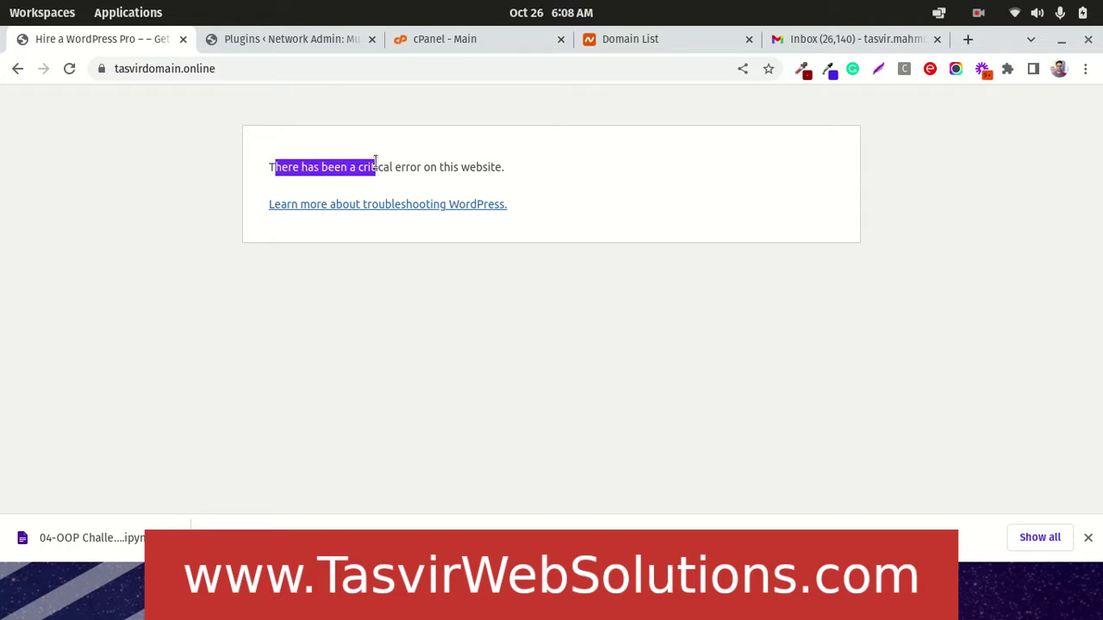
click(509, 168)
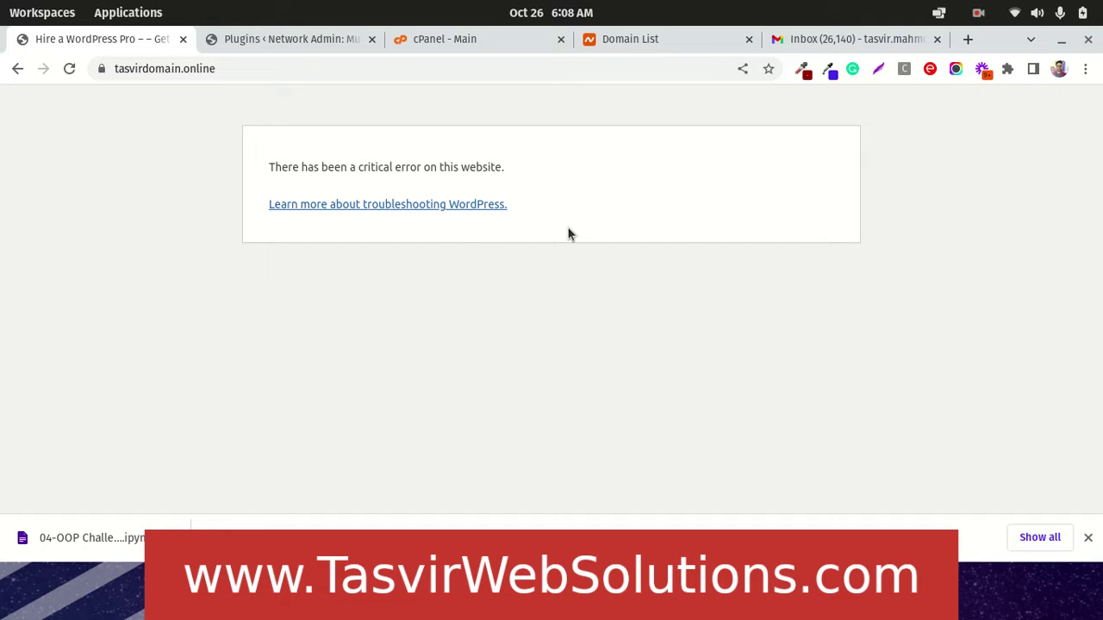
right_click(403, 209)
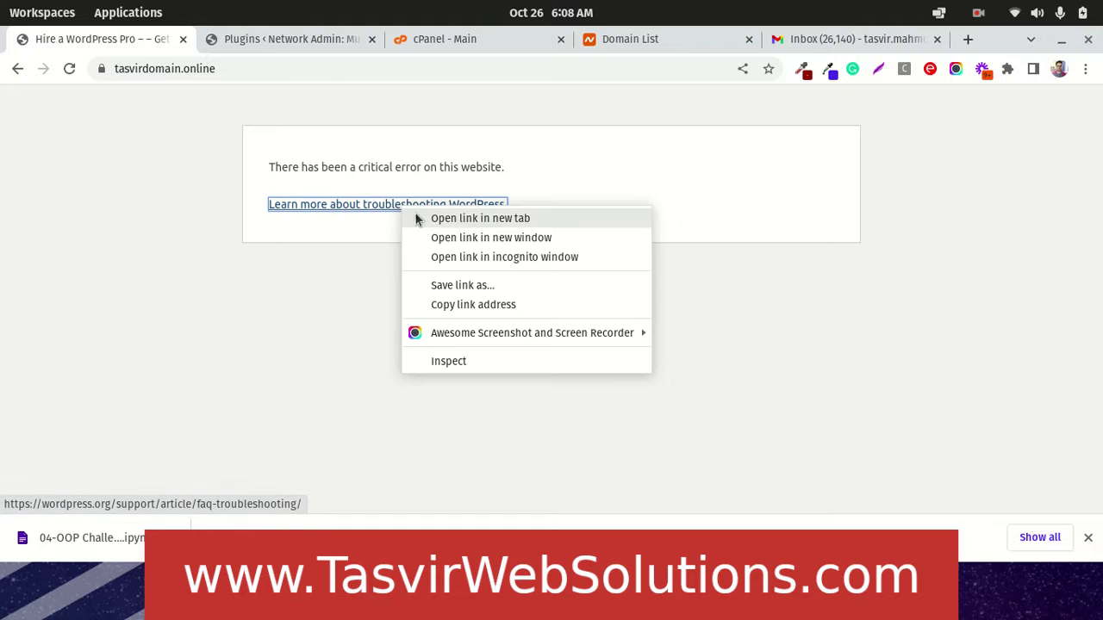
click(415, 214)
click(248, 46)
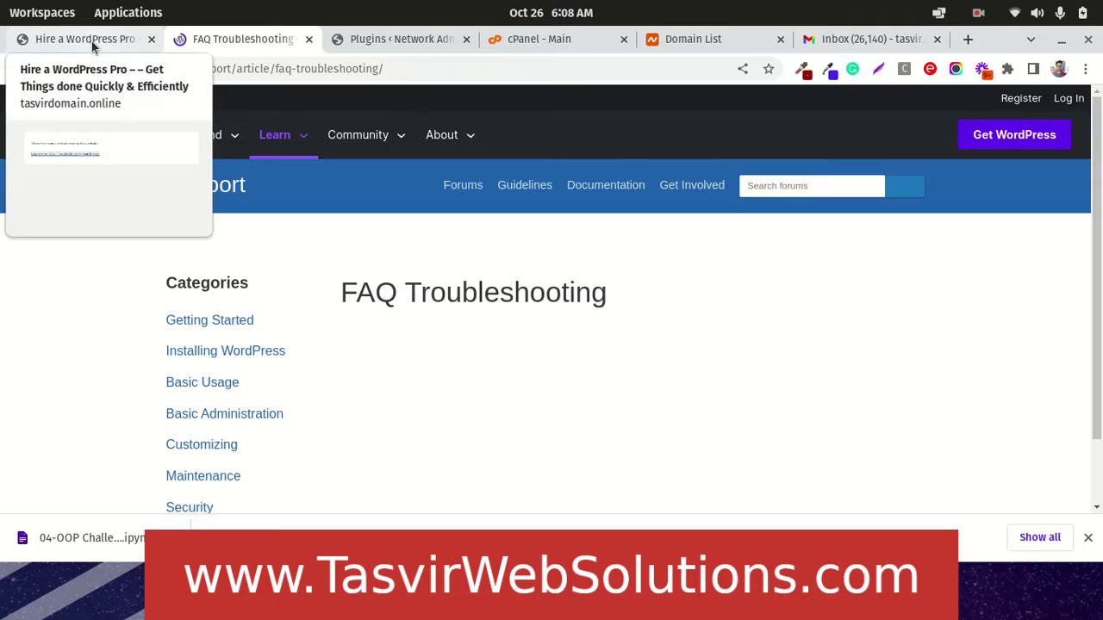
click(92, 45)
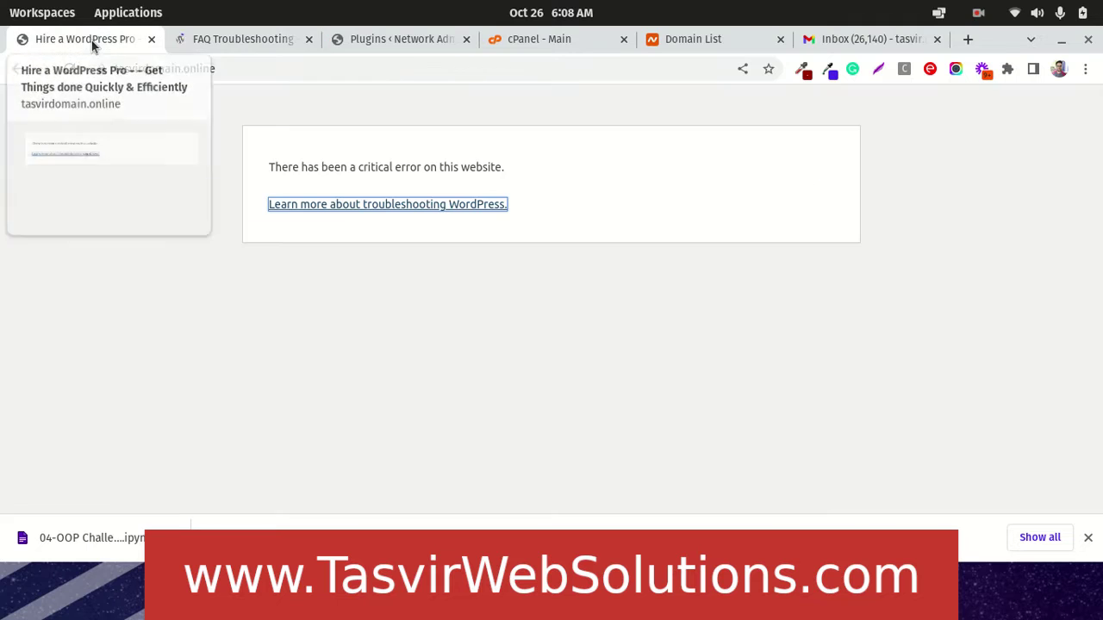
click(532, 164)
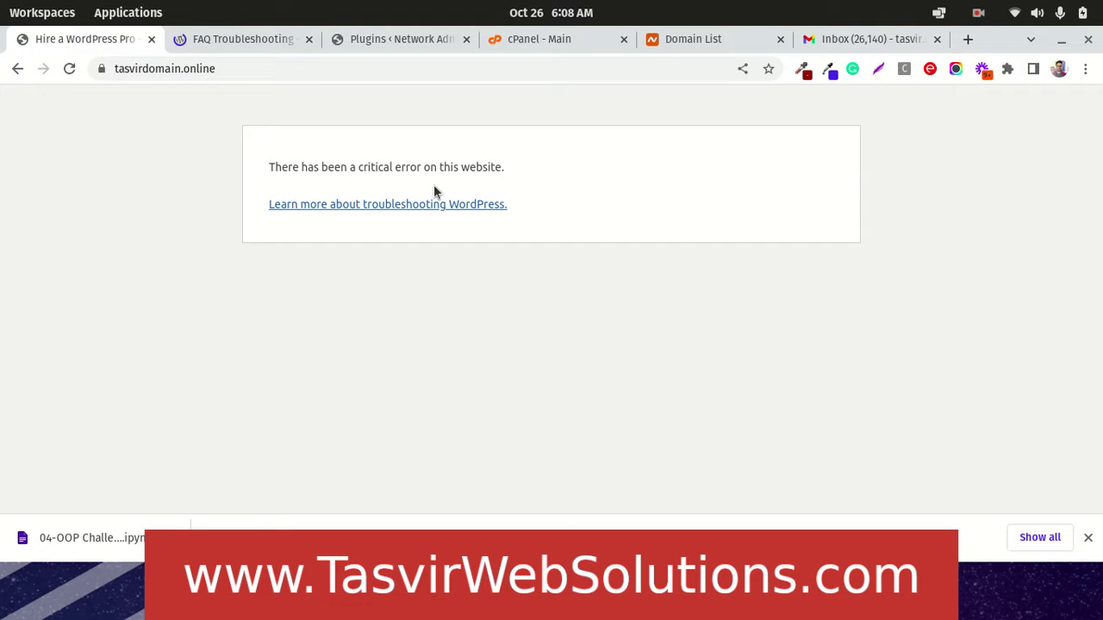
click(308, 40)
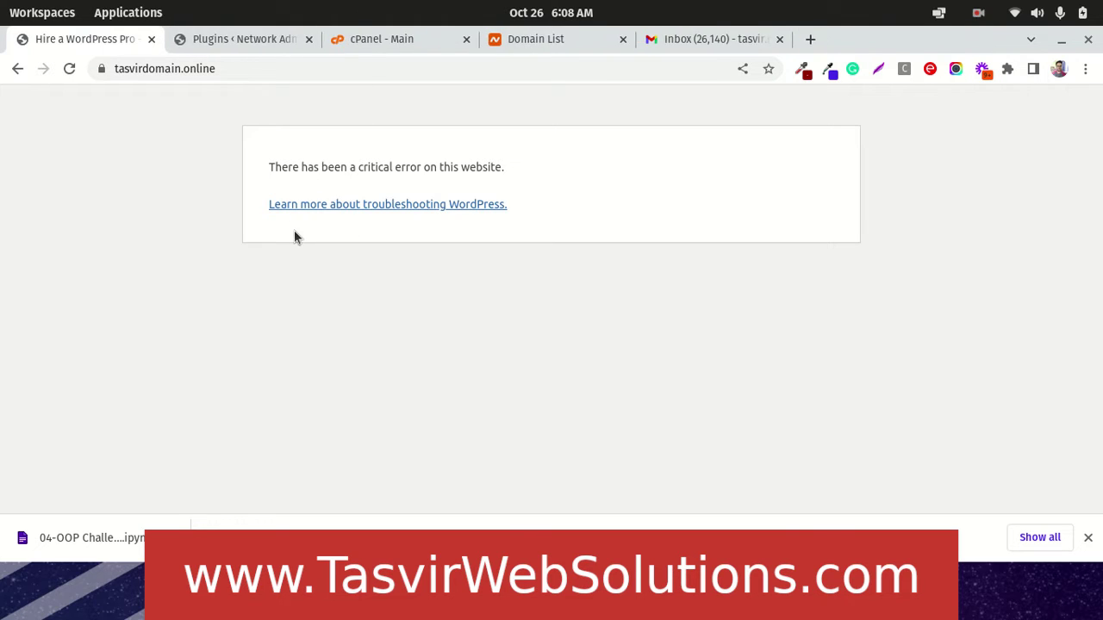
- Load the /wp-admin address of tasvirdomain.online to check whether the dashboard is accessible
click(270, 68)
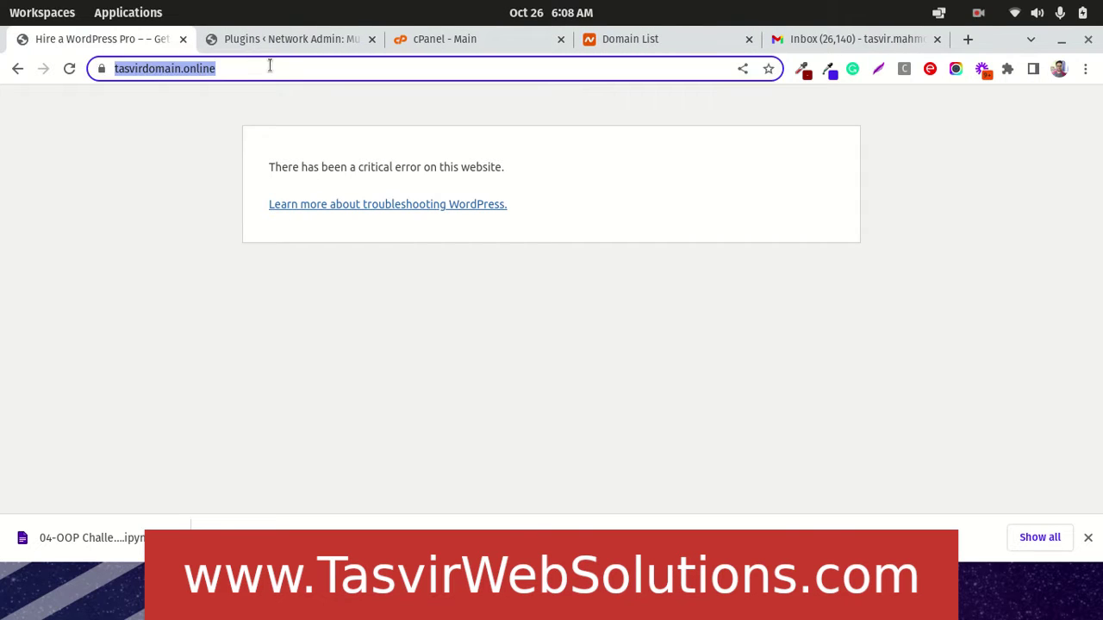
click(270, 67)
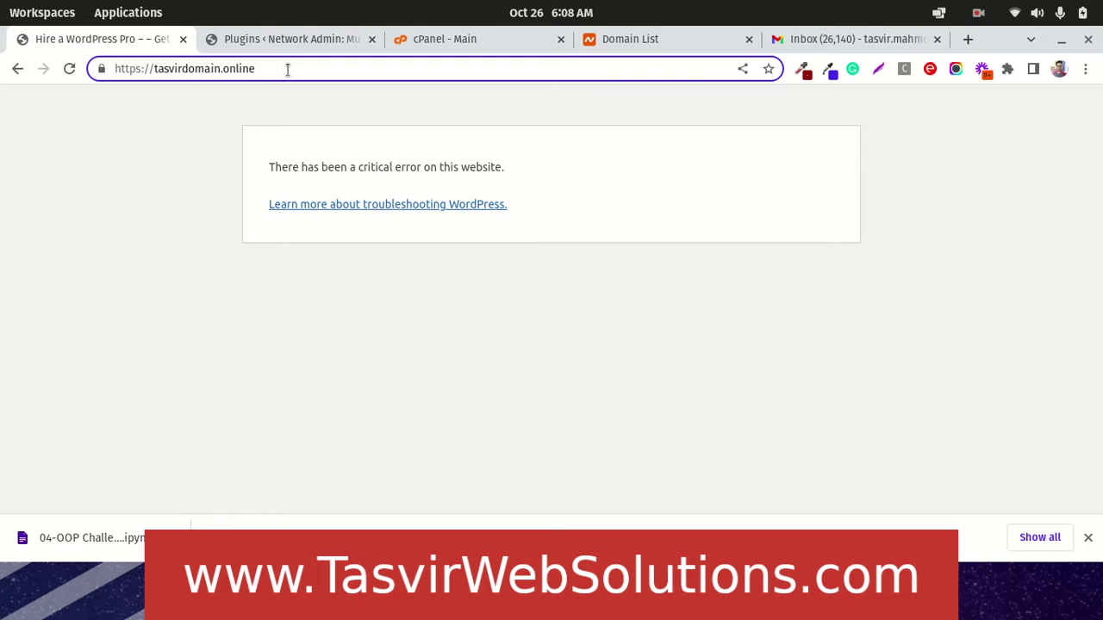
text(/wp)
key(Return)
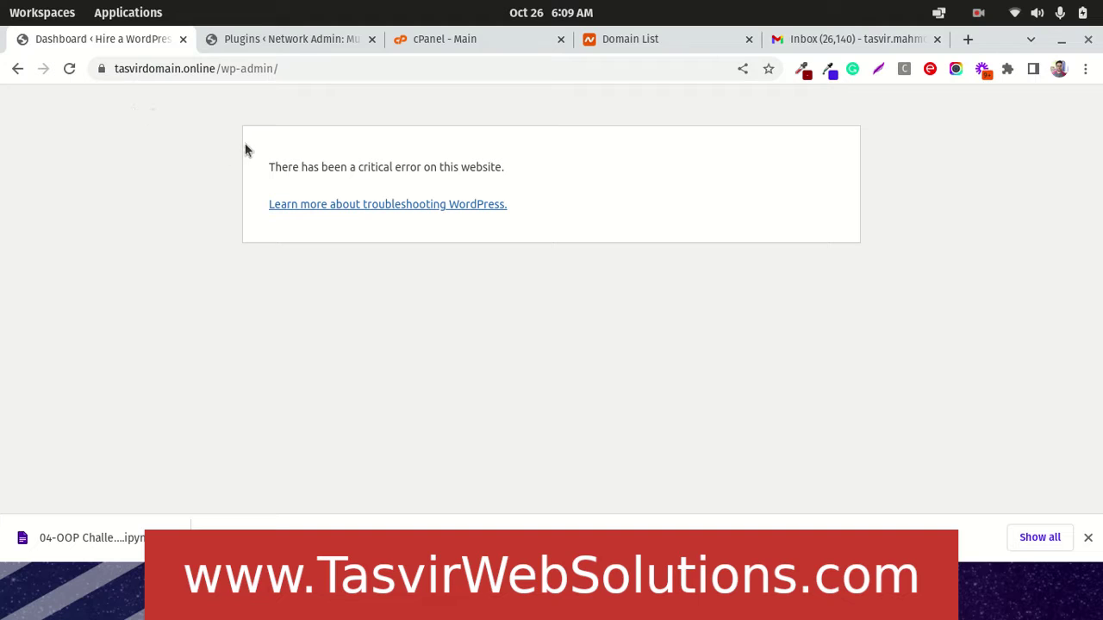
drag(258, 168, 421, 188)
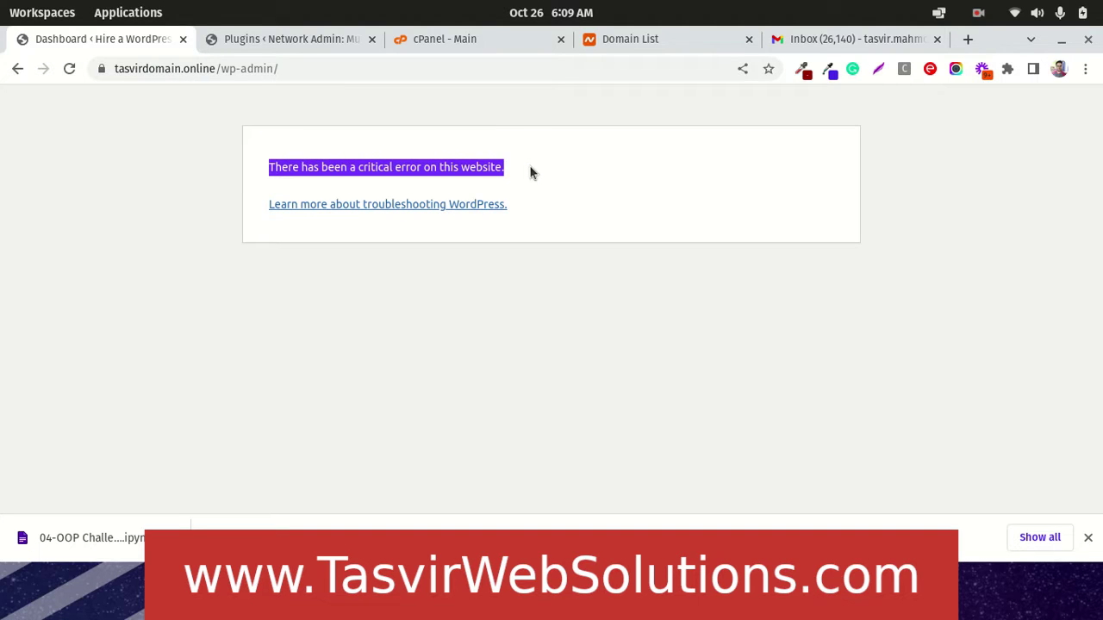
click(483, 168)
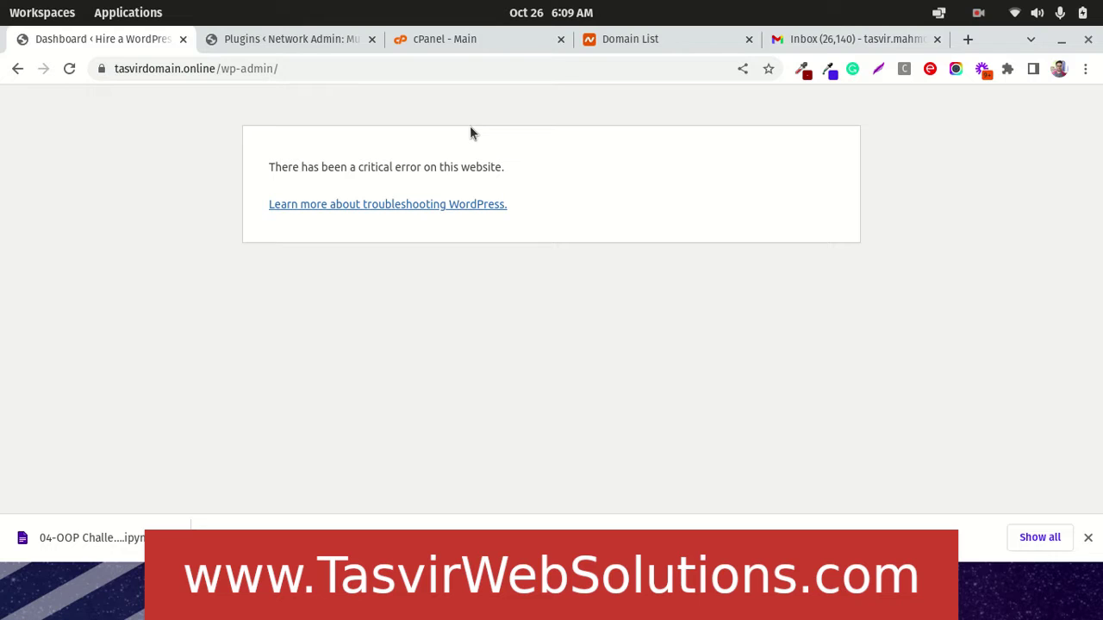
- Switch to cPanel, open File Manager, and place its browser tab before the cPanel main page
click(448, 39)
scroll(628, 280, up, 1)
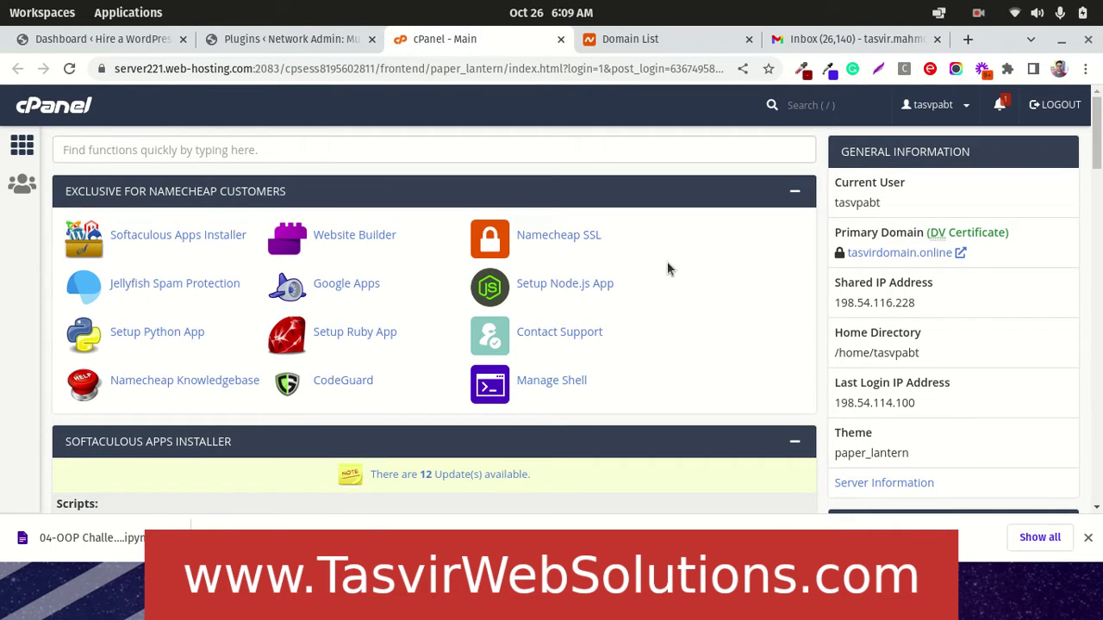
scroll(668, 267, down, 3)
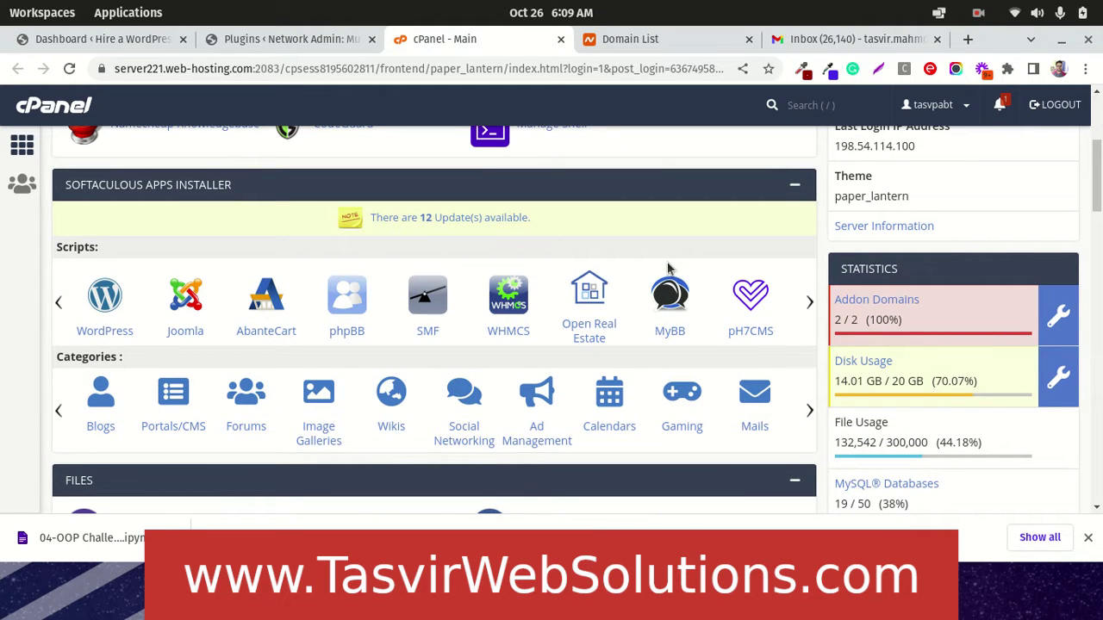
scroll(668, 268, up, 3)
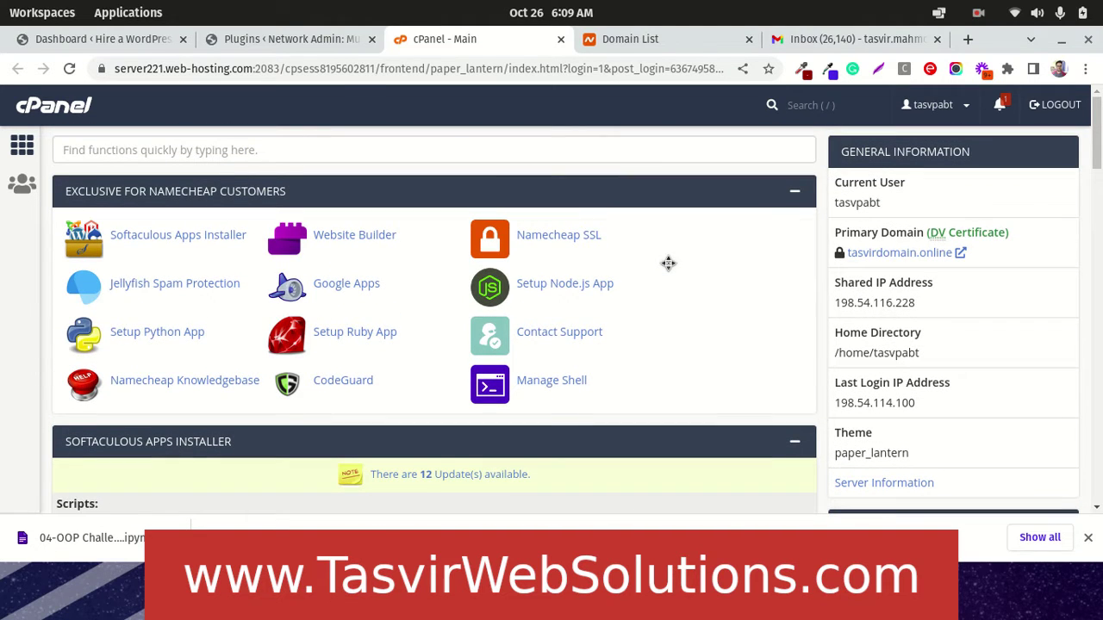
scroll(667, 270, down, 7)
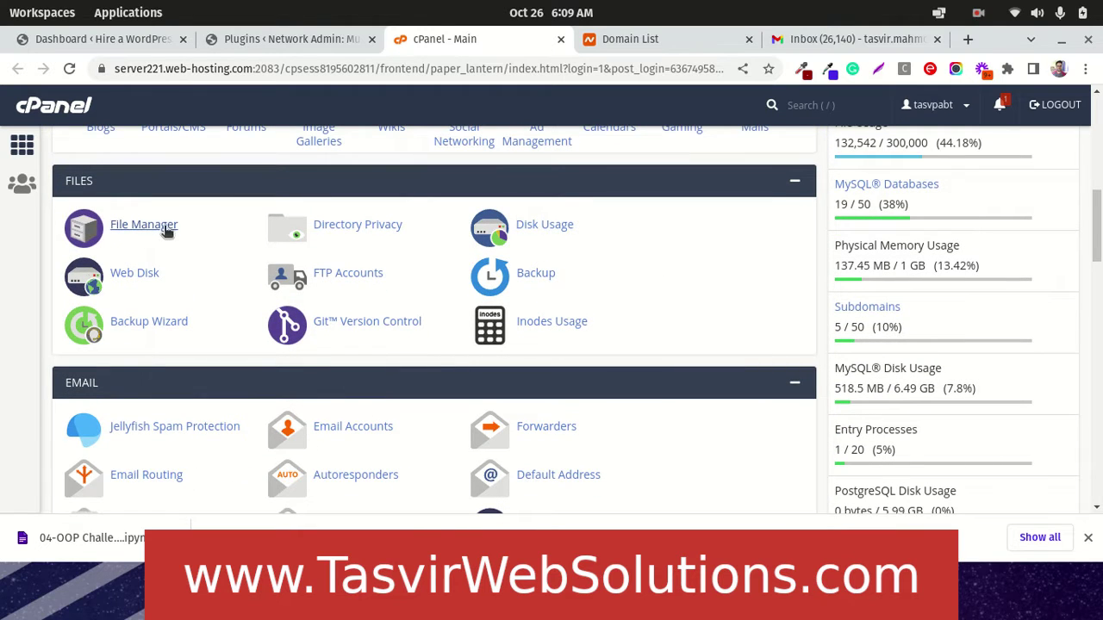
click(165, 230)
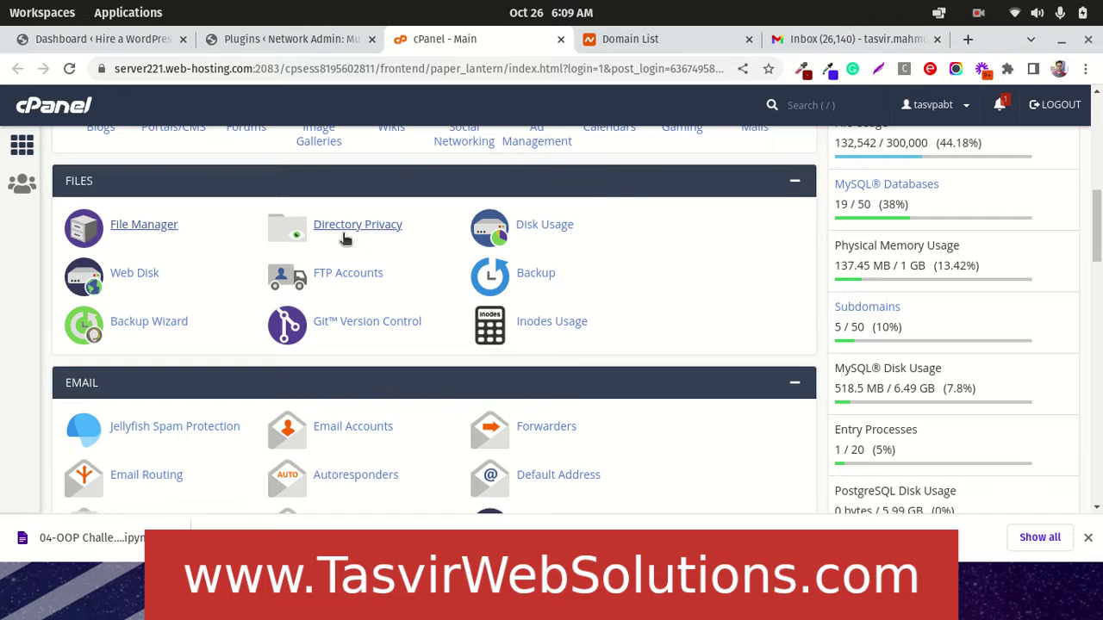
click(159, 228)
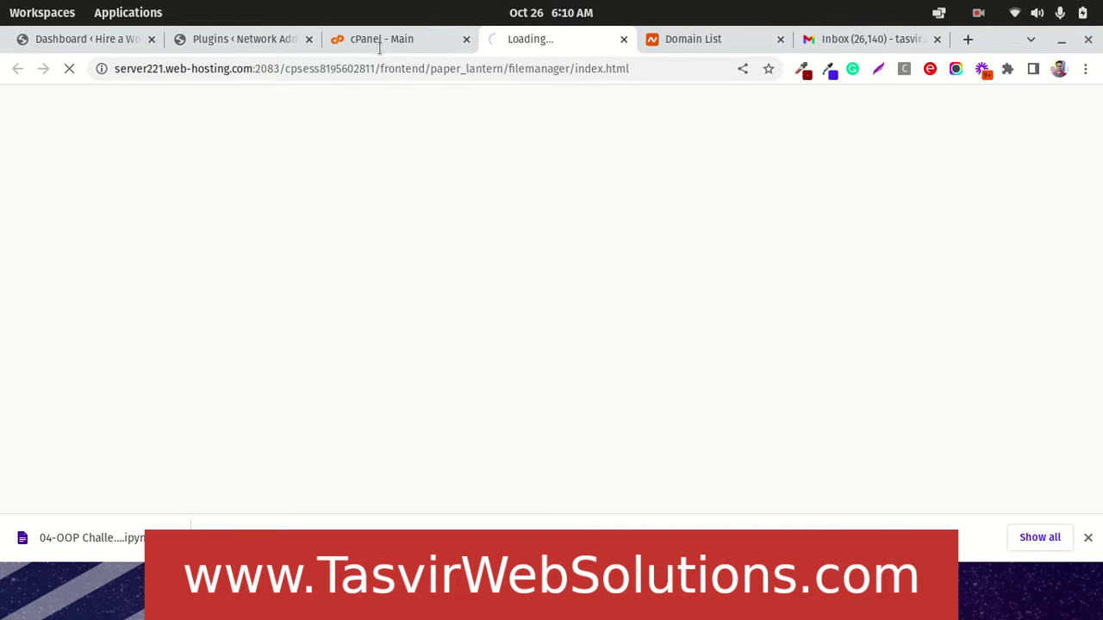
drag(523, 42, 397, 43)
- Check the affected site's domain in its address and open the matching public_html folder in File Manager
click(84, 43)
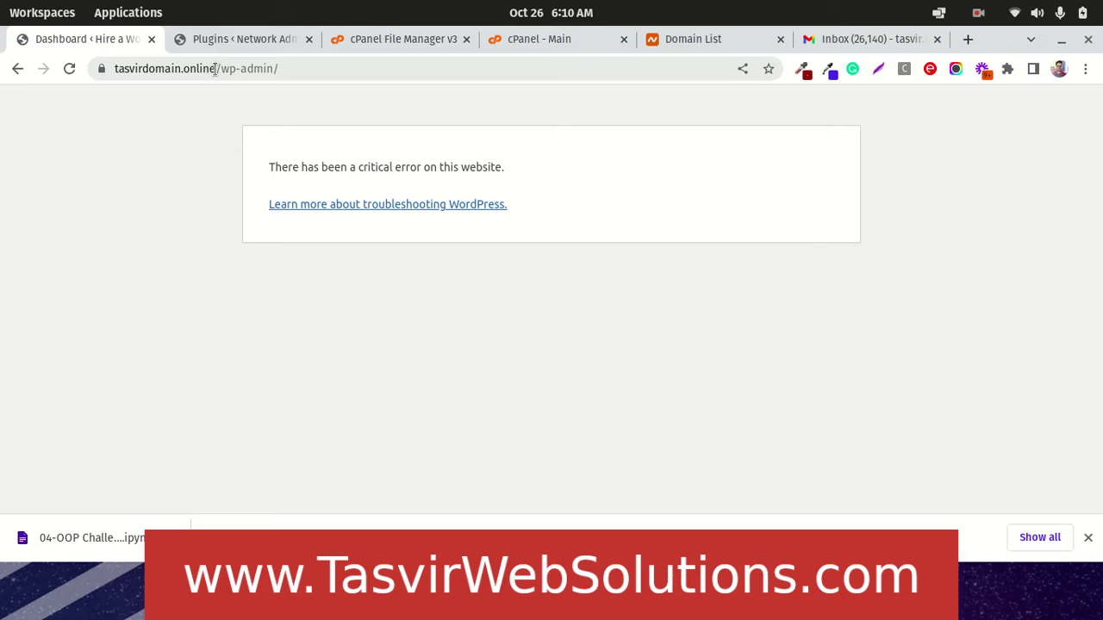
drag(213, 69, 115, 69)
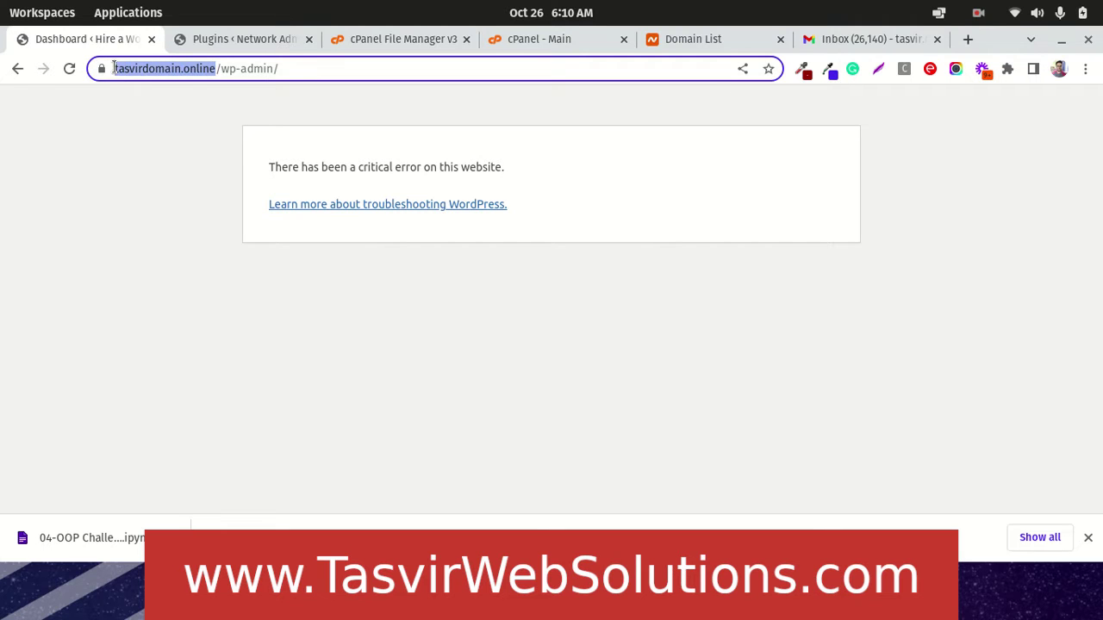
click(138, 105)
click(388, 43)
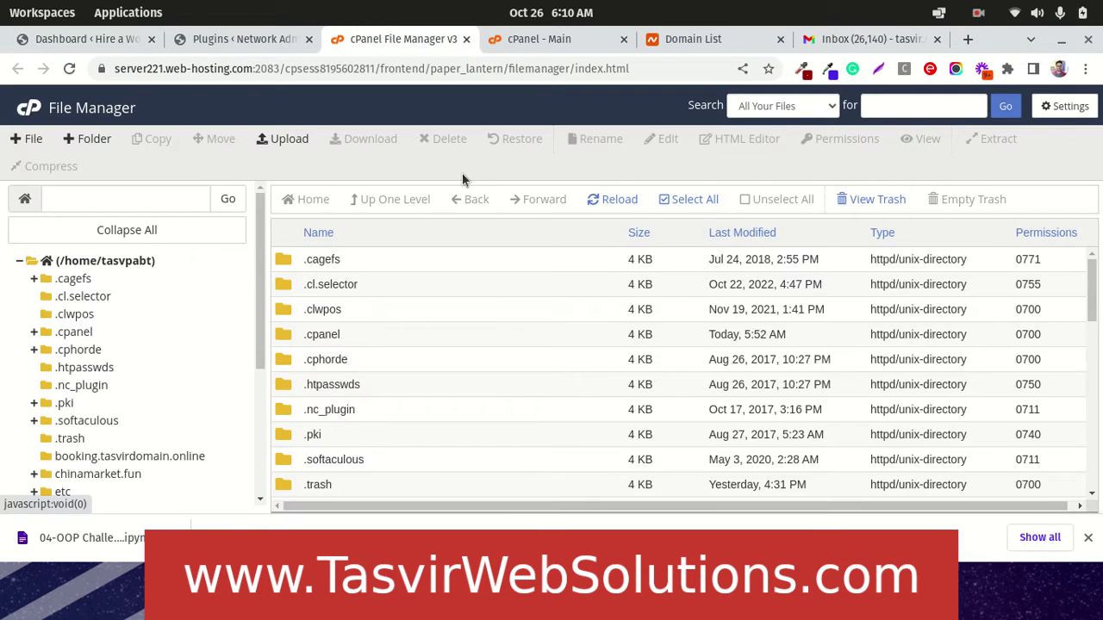
scroll(544, 327, down, 1)
scroll(545, 336, down, 5)
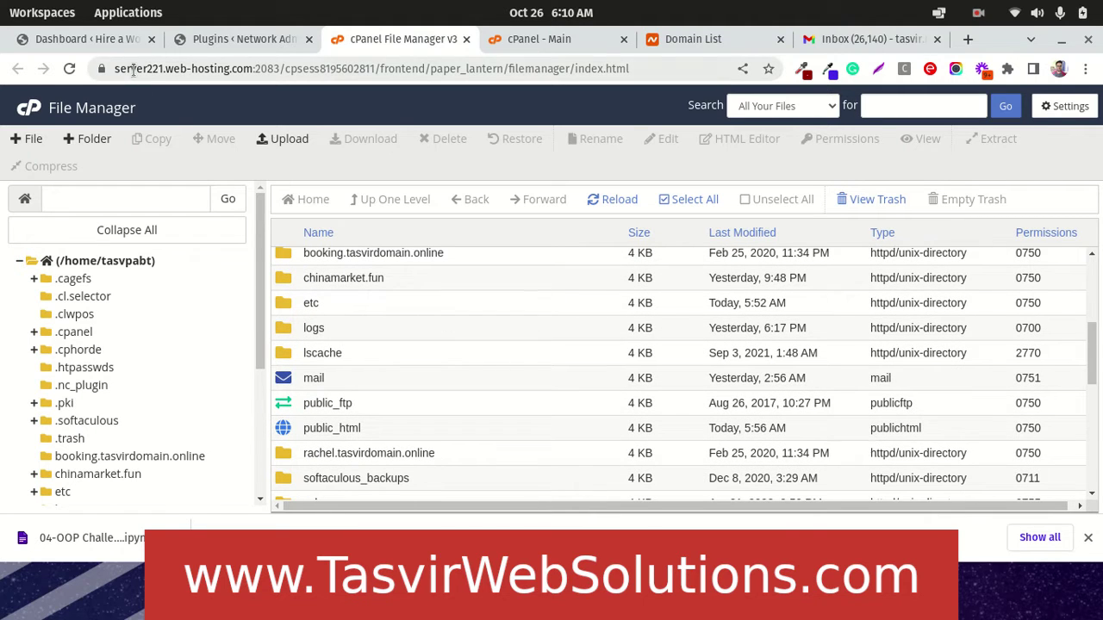
click(65, 45)
click(353, 48)
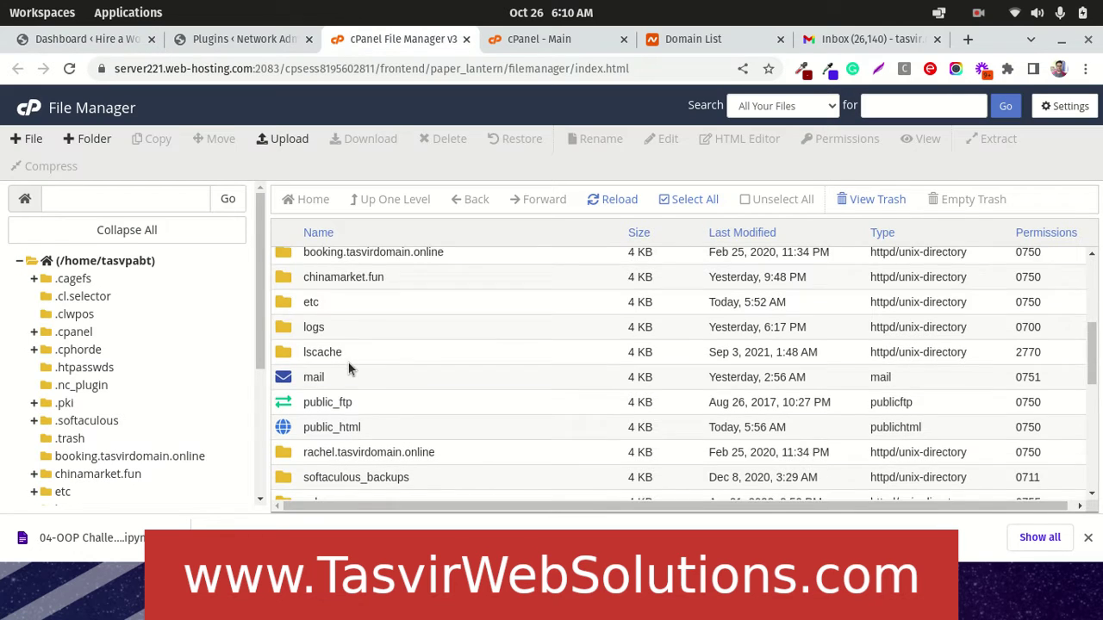
scroll(348, 364, down, 1)
scroll(310, 383, down, 1)
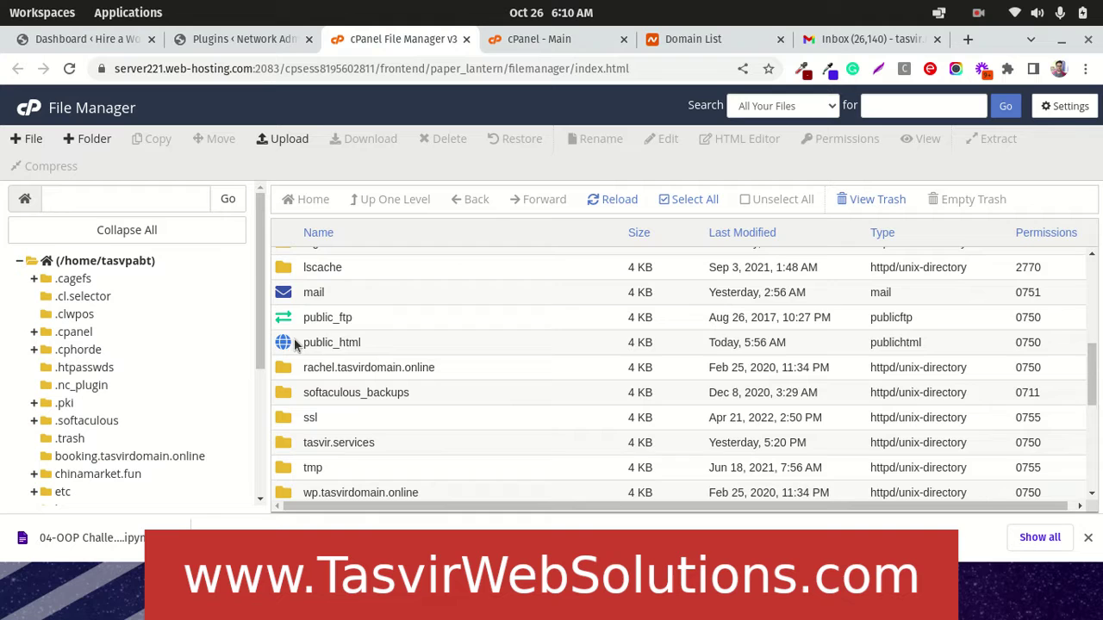
double_click(289, 345)
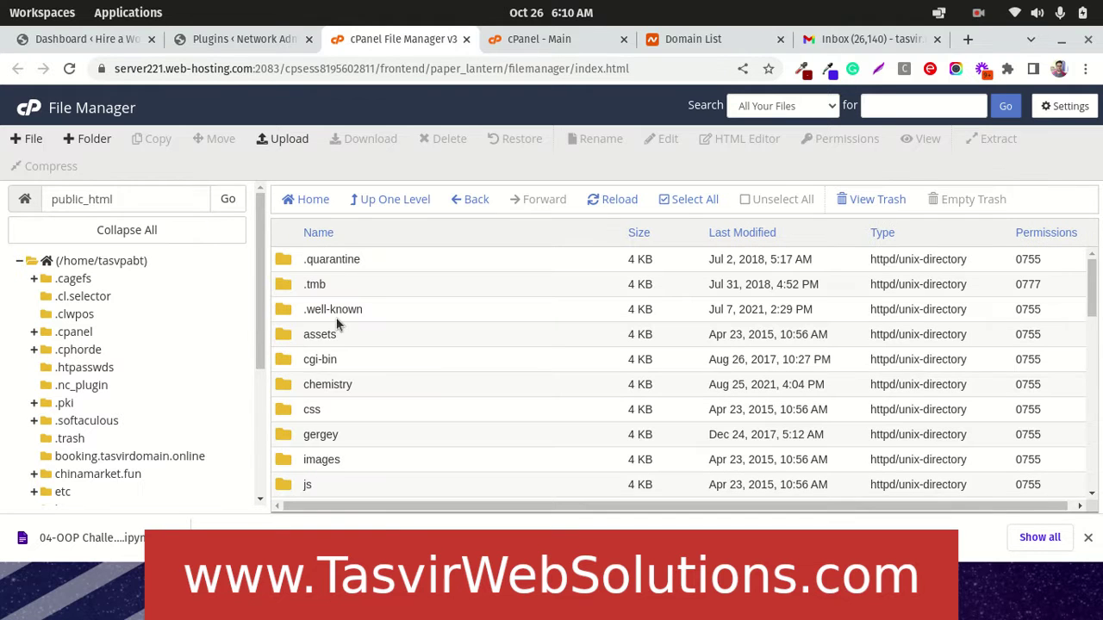
- Look through the WordPress folders in public_html and reload the network Plugins and dashboard pages to recheck the site
scroll(336, 317, down, 3)
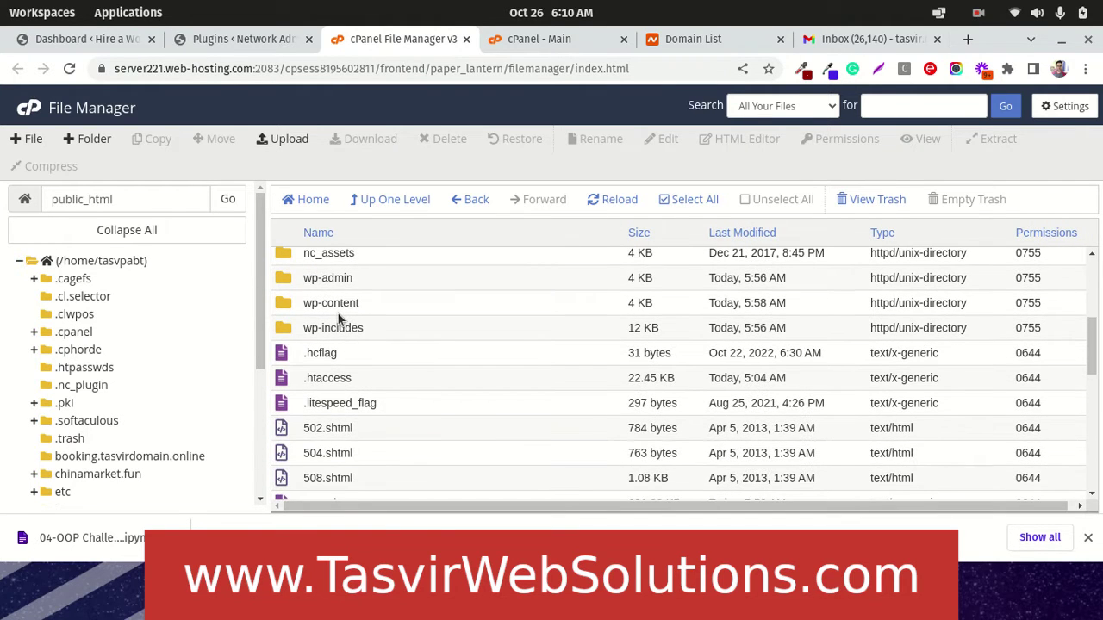
scroll(336, 319, up, 1)
click(55, 39)
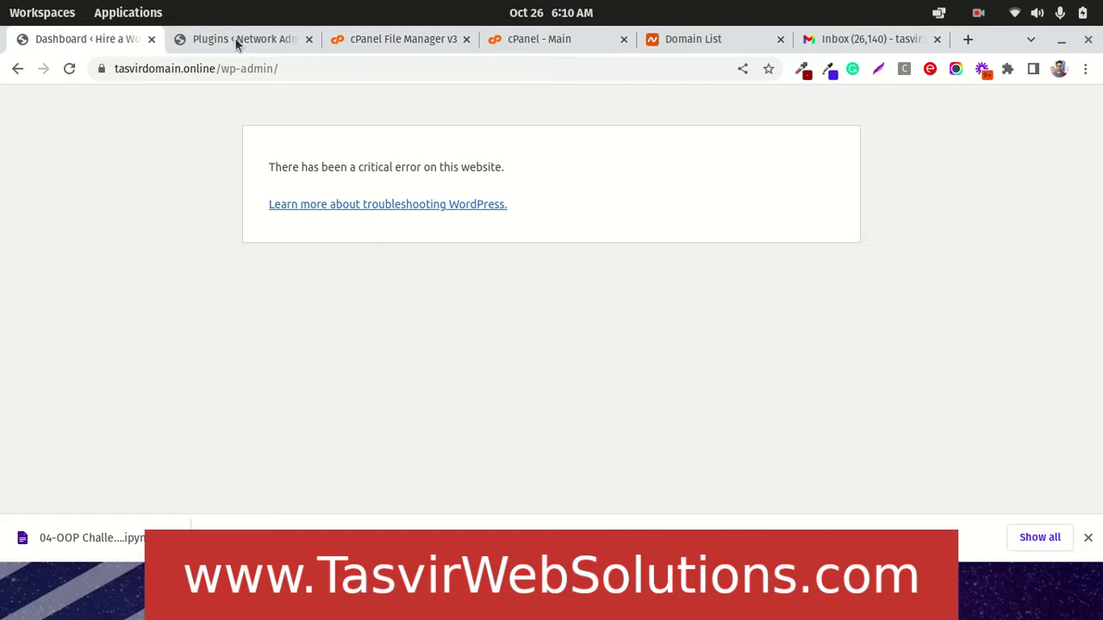
click(235, 39)
click(69, 69)
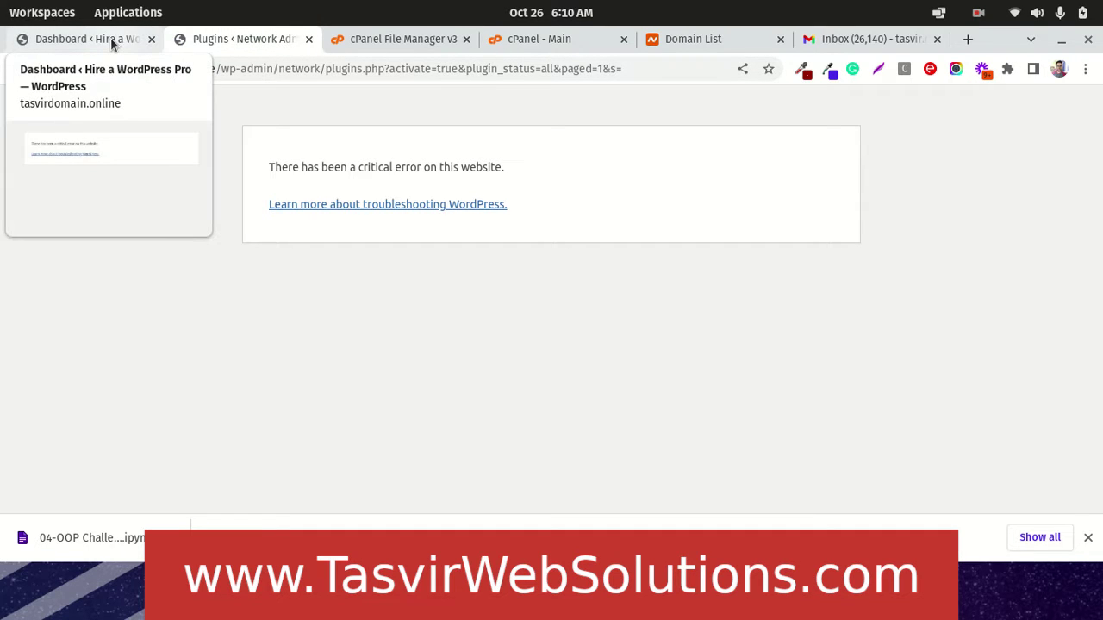
click(112, 38)
click(71, 68)
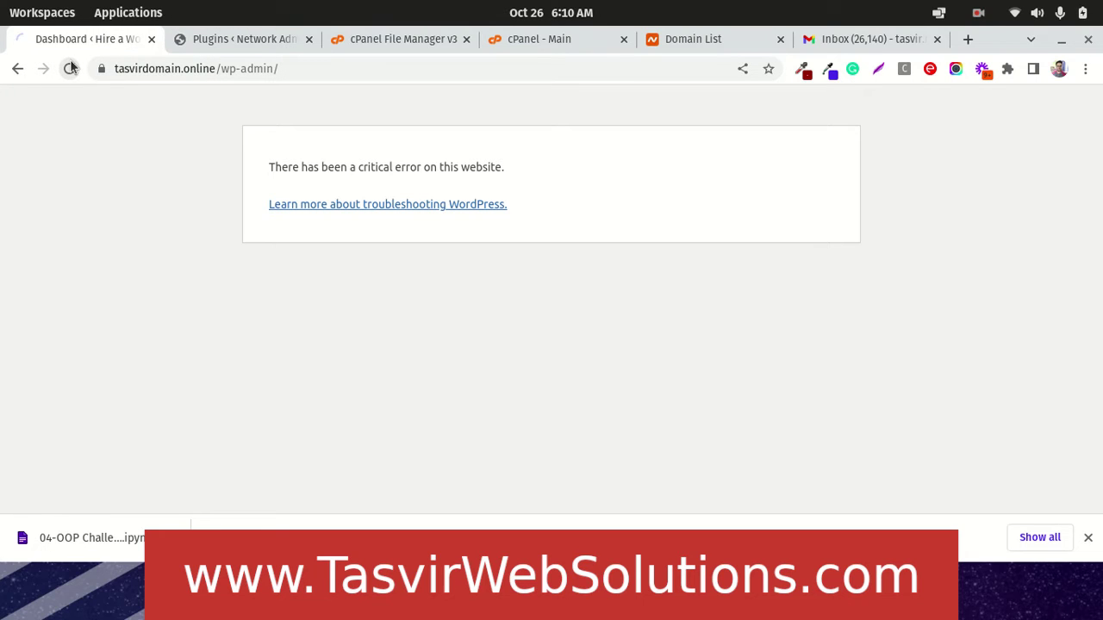
- Return to File Manager and open the wp-content folder inside public_html
click(397, 38)
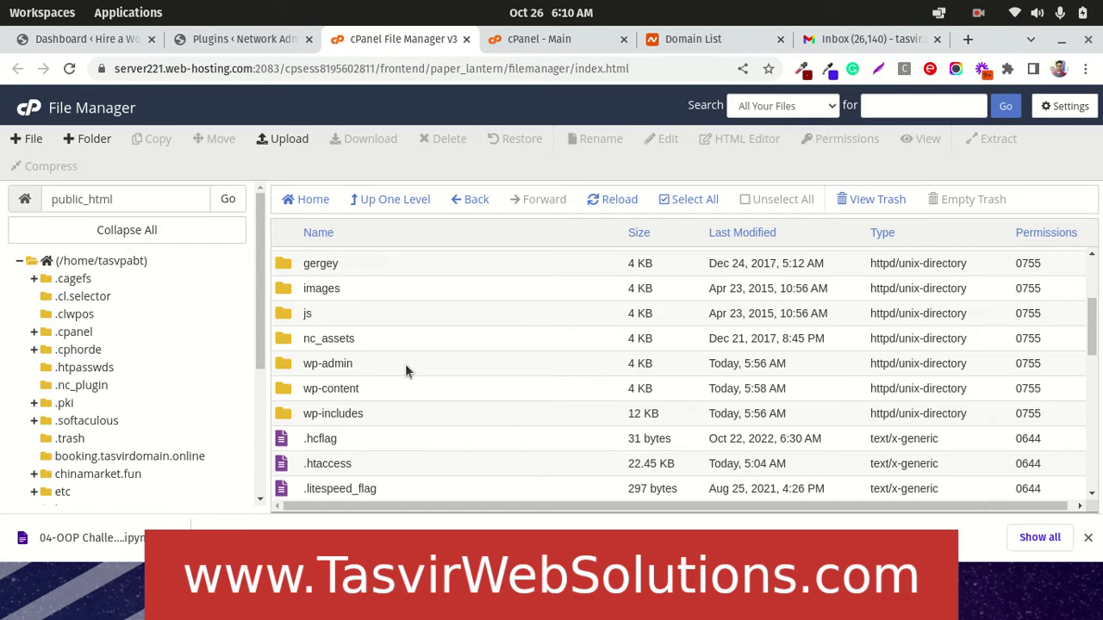
scroll(401, 363, down, 1)
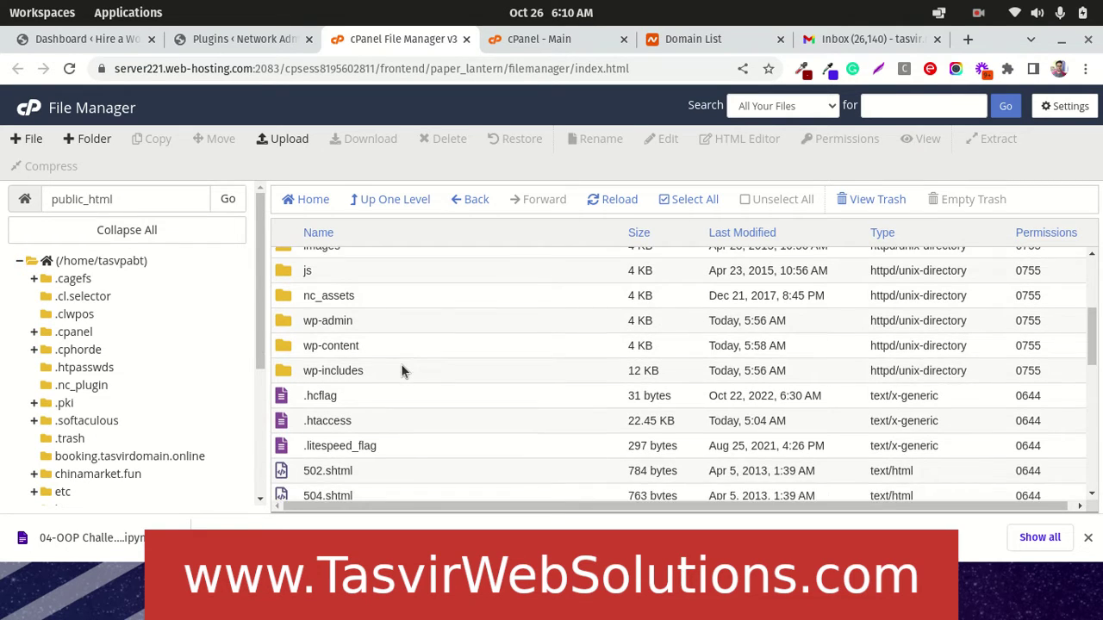
scroll(401, 363, up, 1)
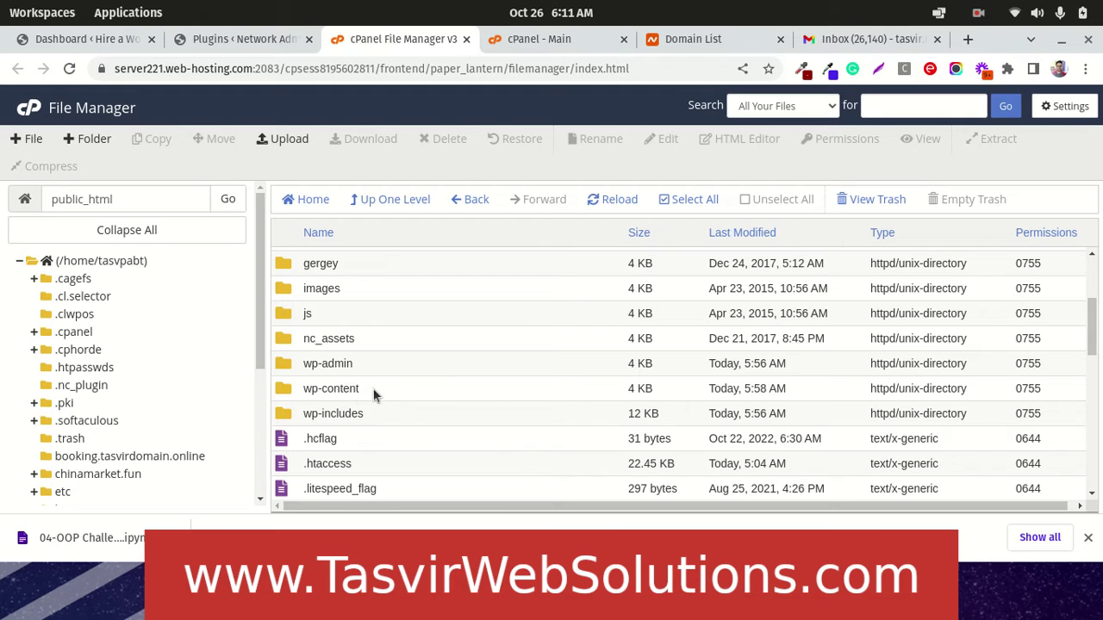
double_click(434, 389)
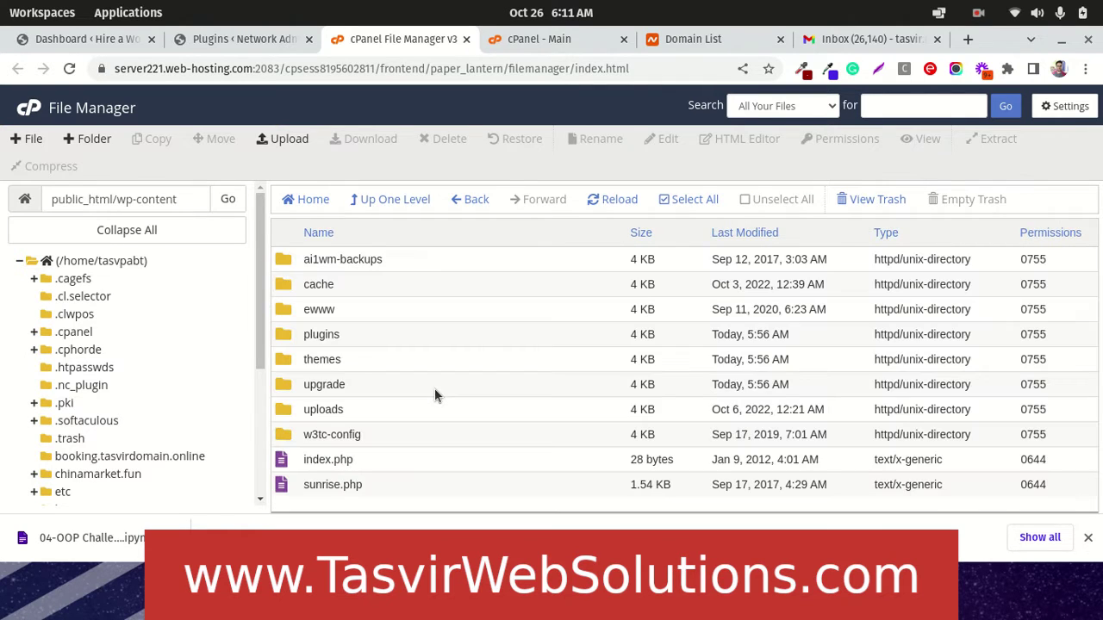
- Rename the plugins folder in wp-content to plugins.hold
click(363, 338)
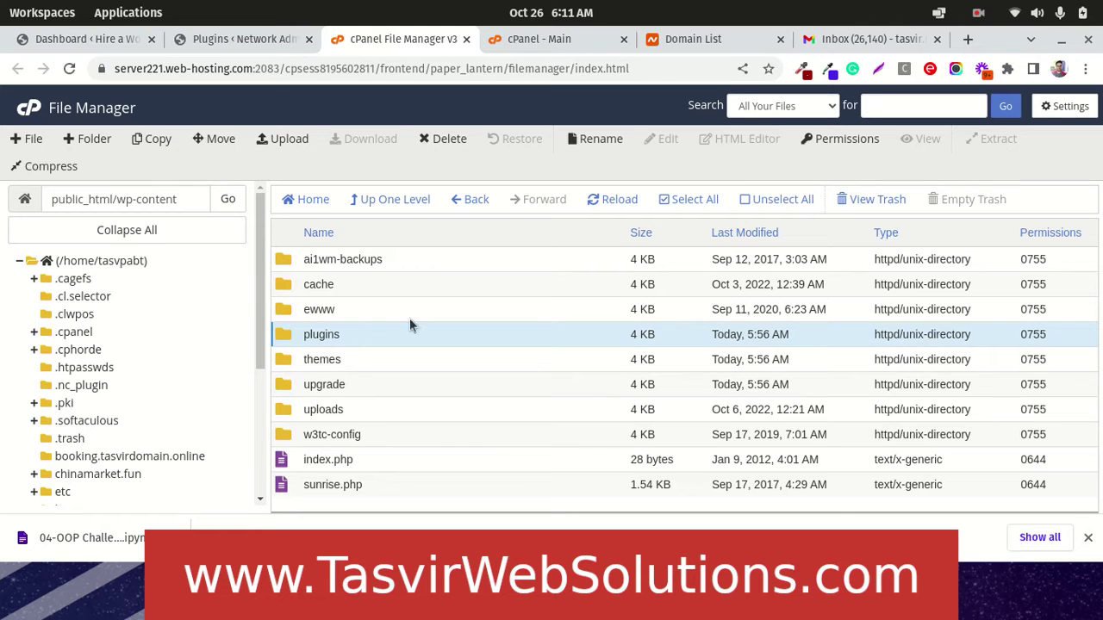
click(601, 138)
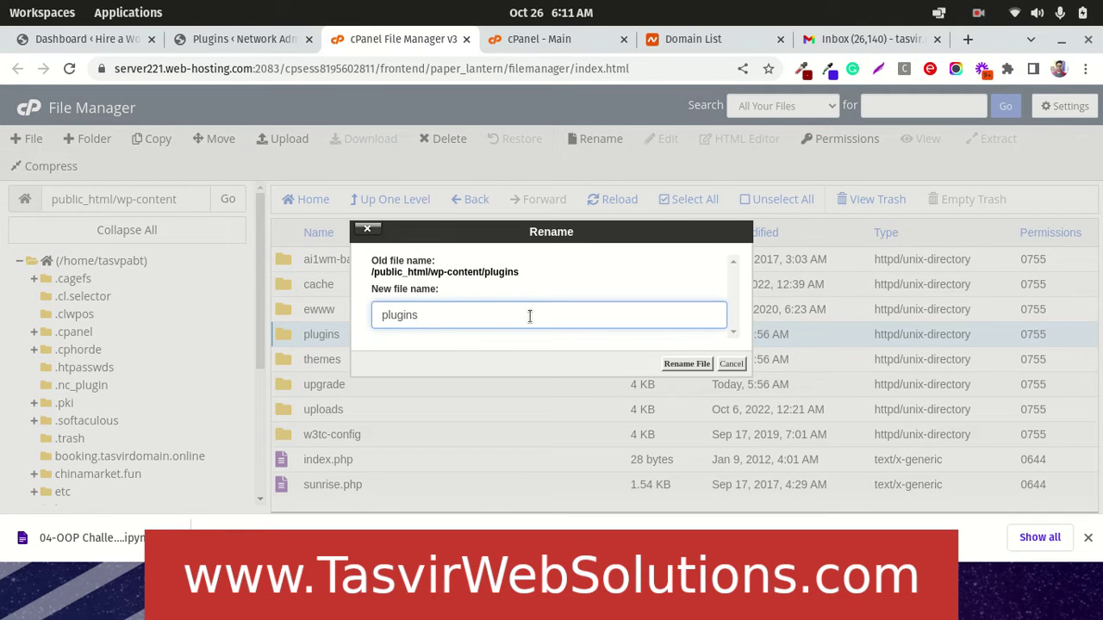
click(529, 317)
text(.hold)
click(688, 363)
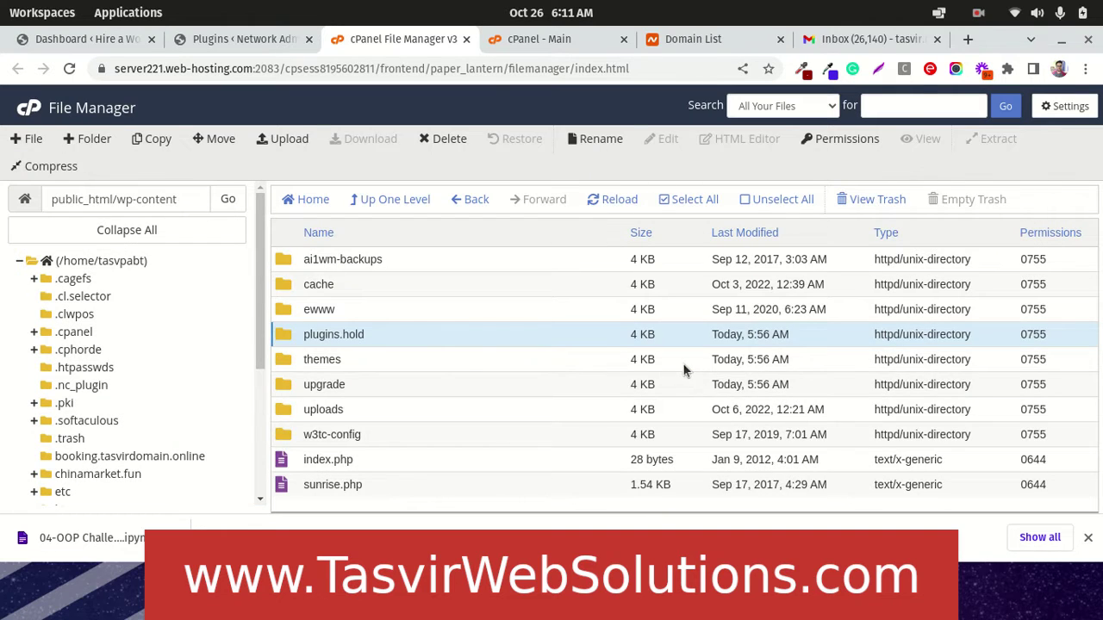
- Switch to the WordPress network Plugins page, reload it, and check the plugin notices and list
click(229, 41)
click(68, 69)
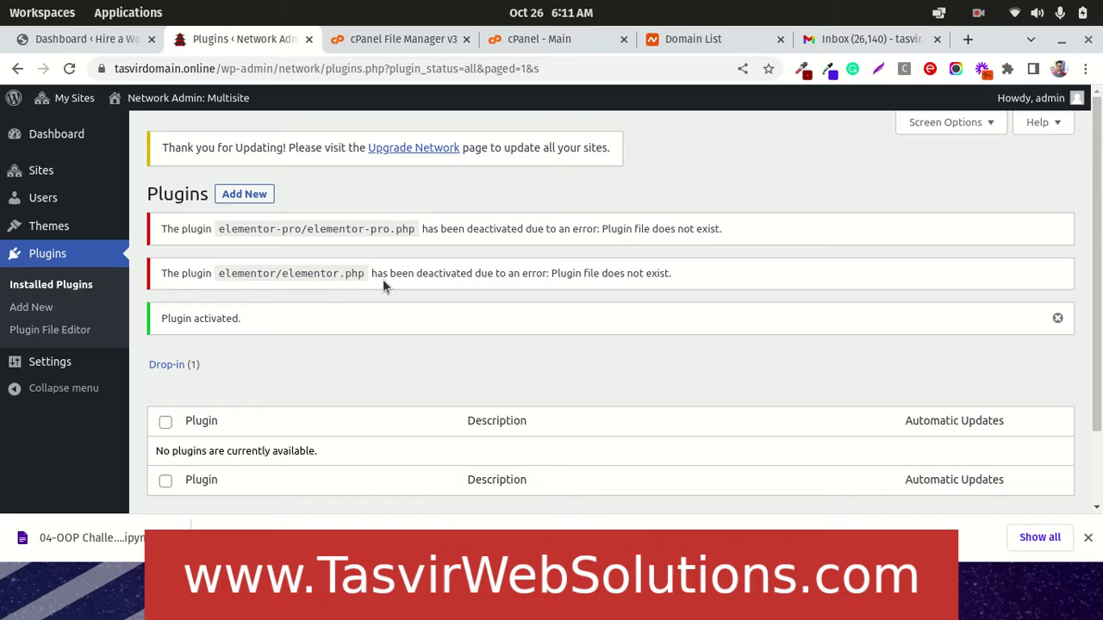
scroll(385, 287, down, 2)
scroll(384, 287, up, 2)
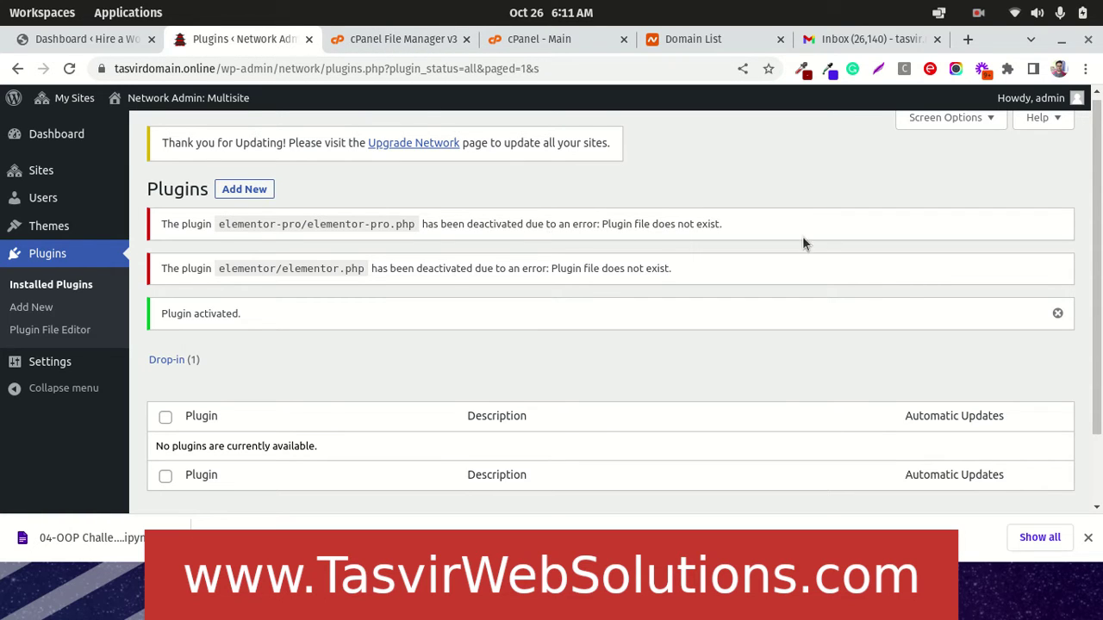
- Return to File Manager and rename the plugins.hold folder back to plugins
click(383, 41)
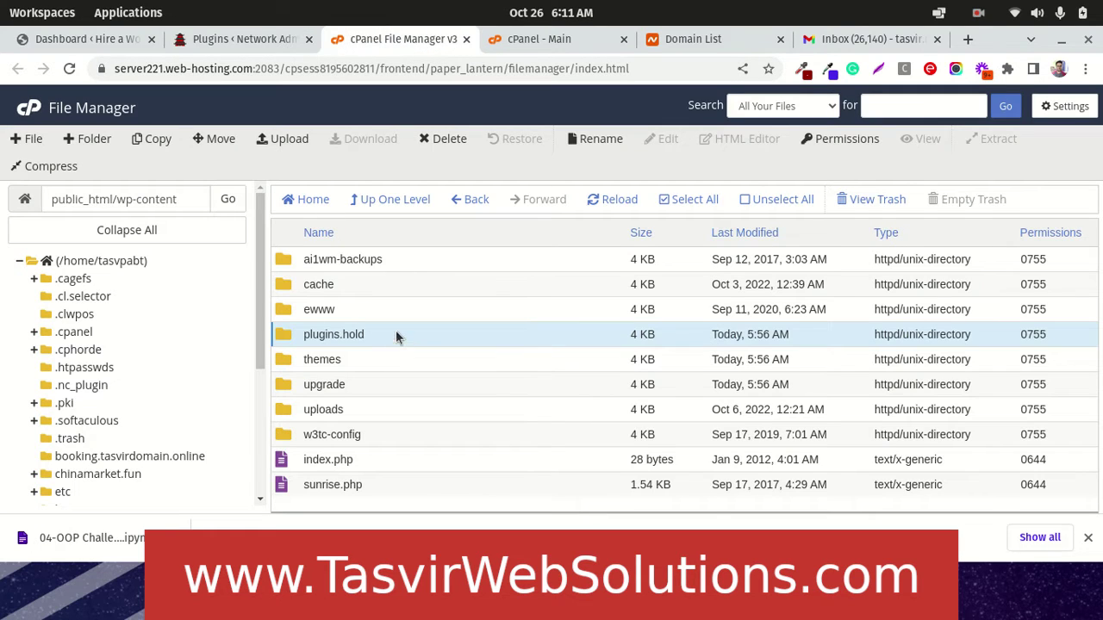
click(594, 139)
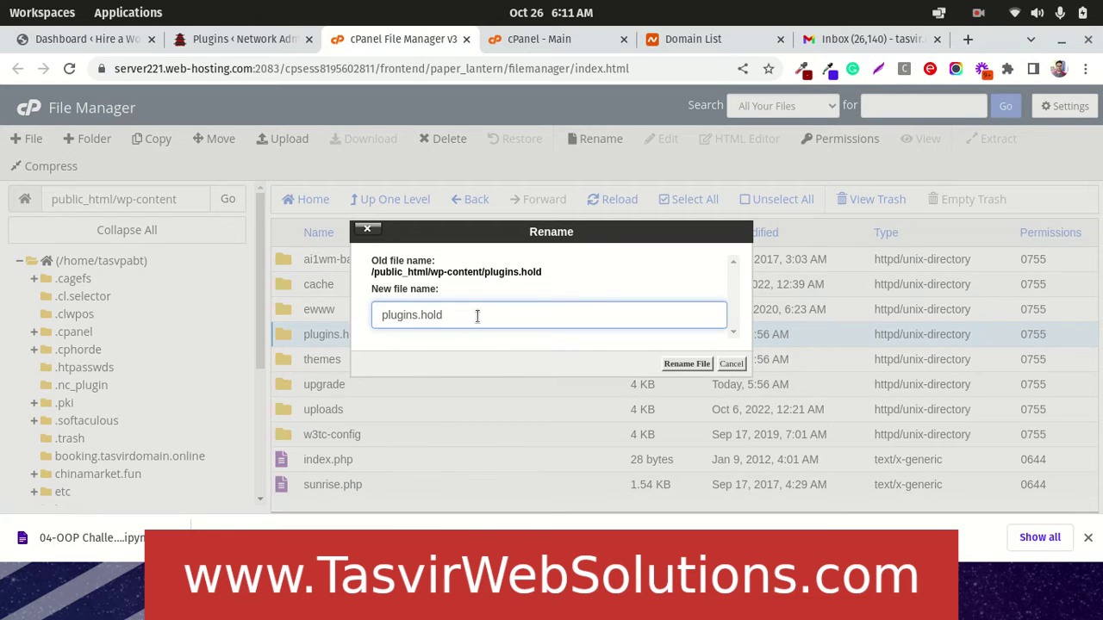
key(BackSpace)
key(BackSpace)
key(BackSpace)
key(BackSpace)
key(BackSpace)
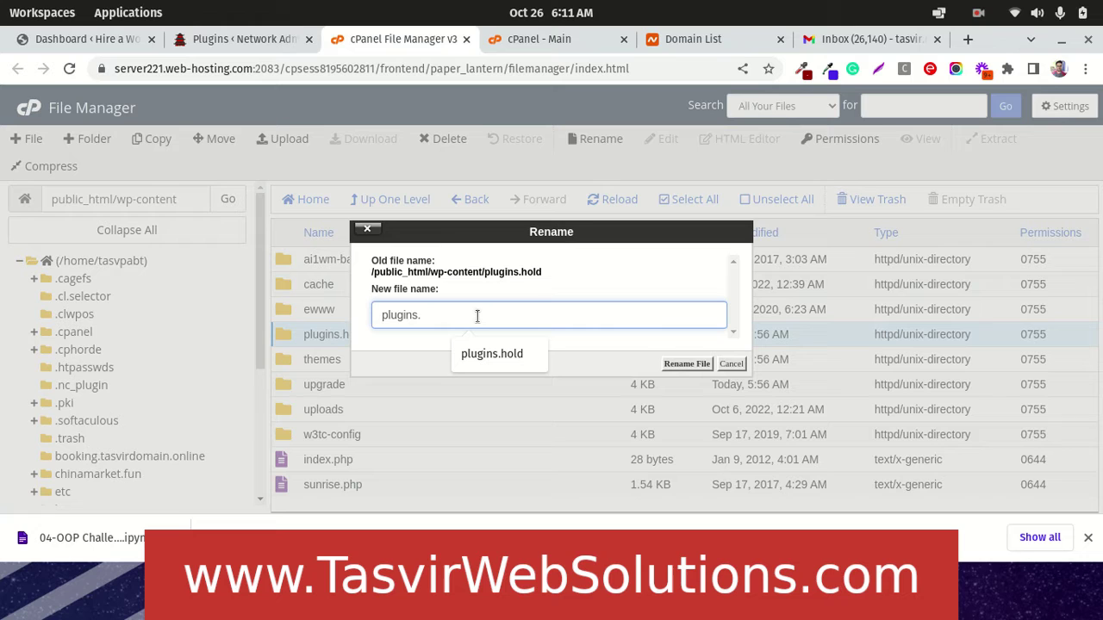
click(702, 365)
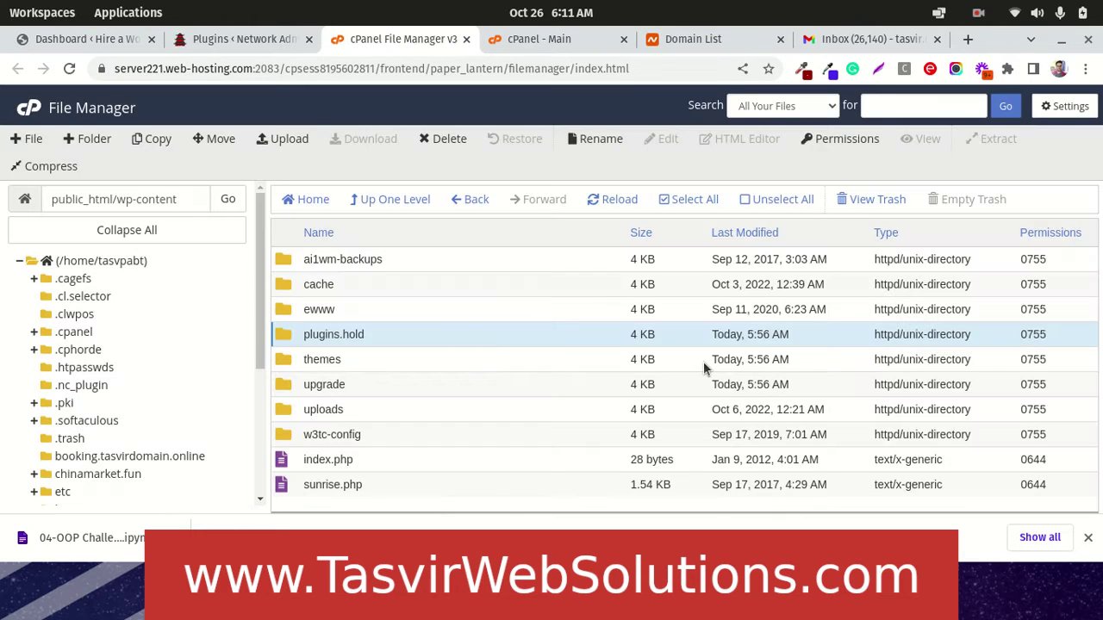
- Reload the network Plugins page again and look through the installed plugins
click(246, 39)
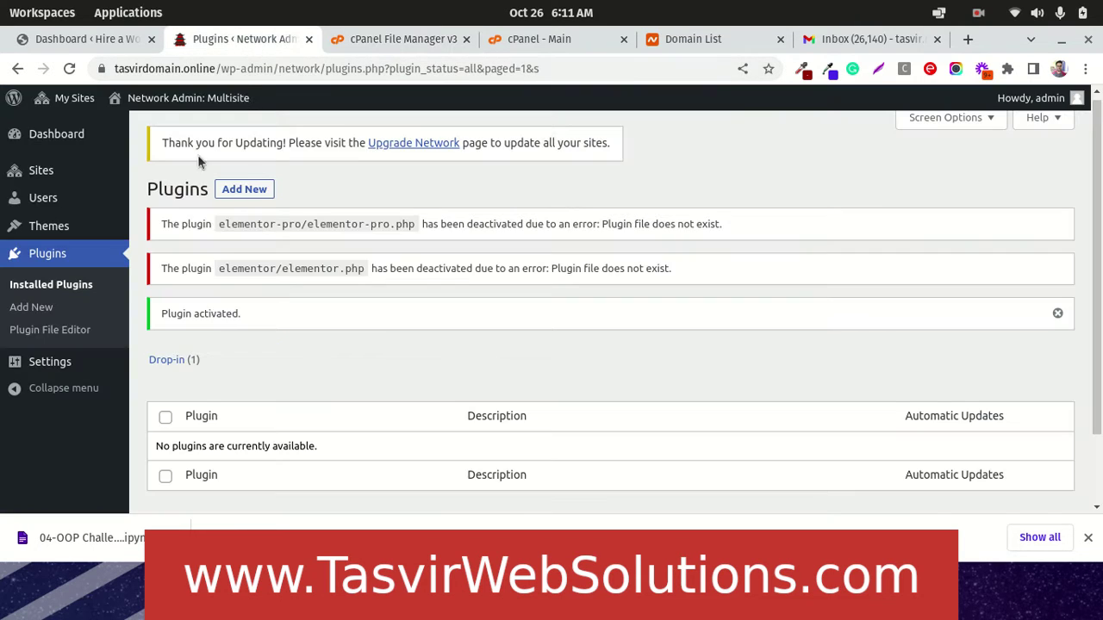
click(69, 68)
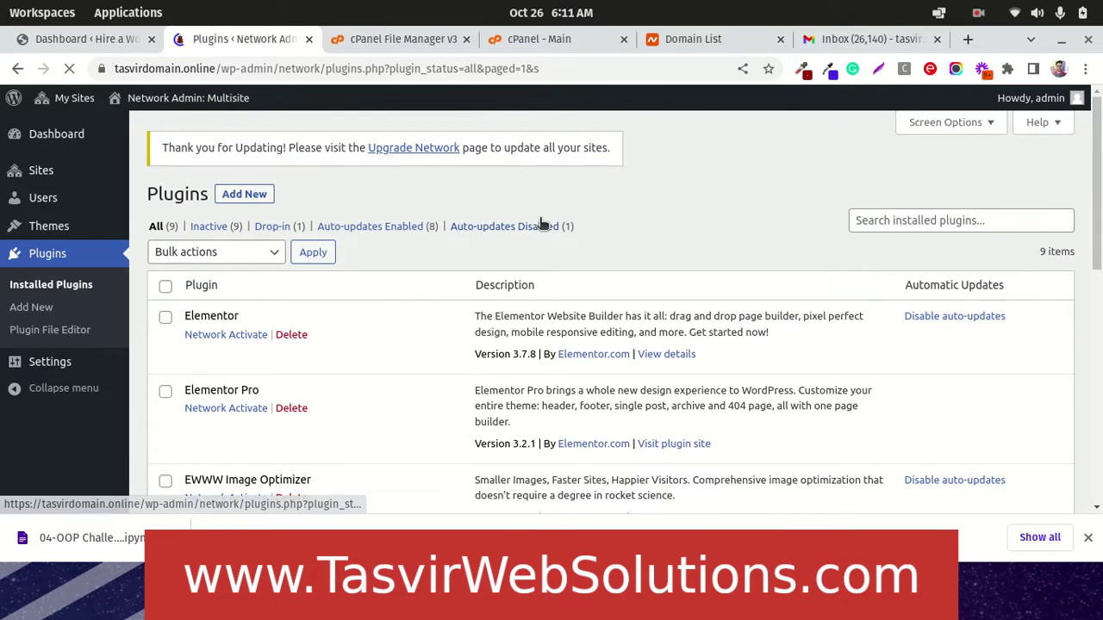
scroll(536, 219, down, 4)
scroll(540, 219, down, 10)
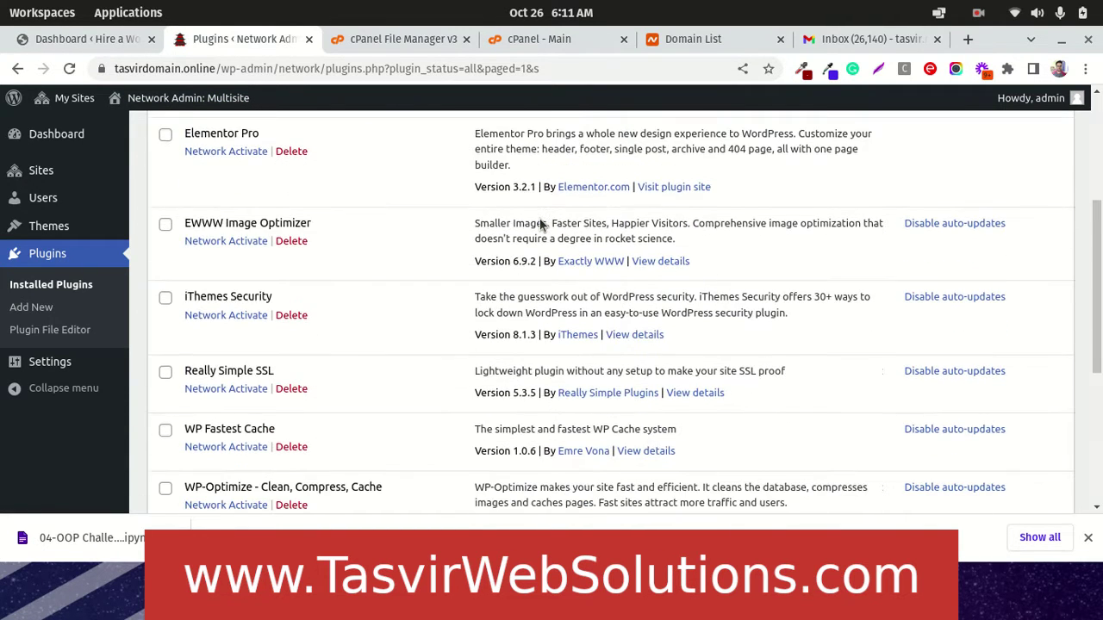
scroll(873, 337, up, 10)
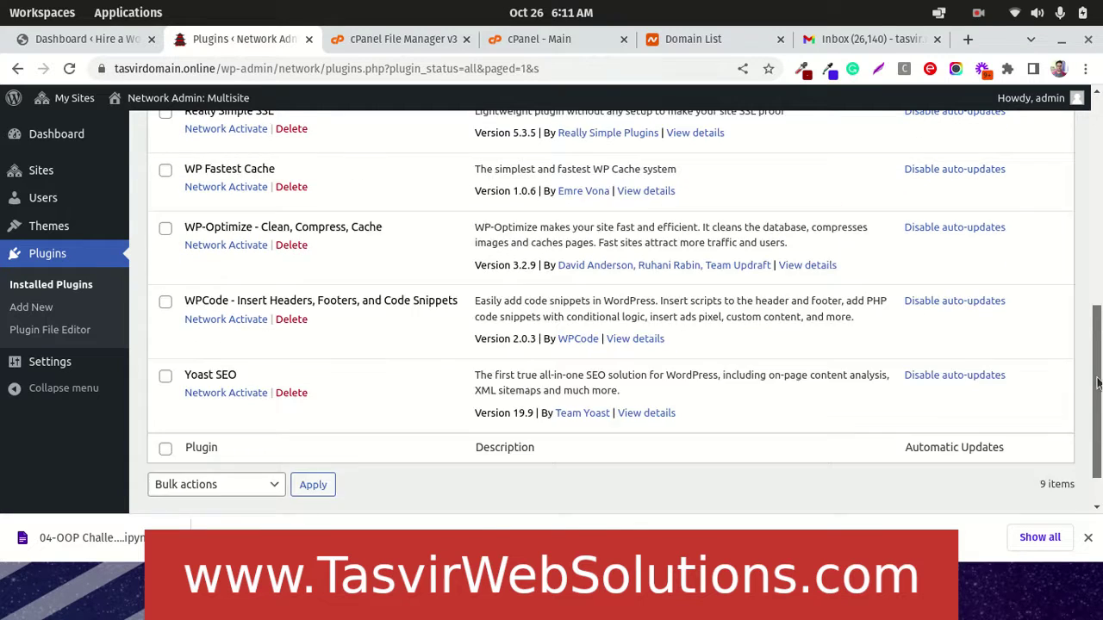
scroll(610, 242, down, 2)
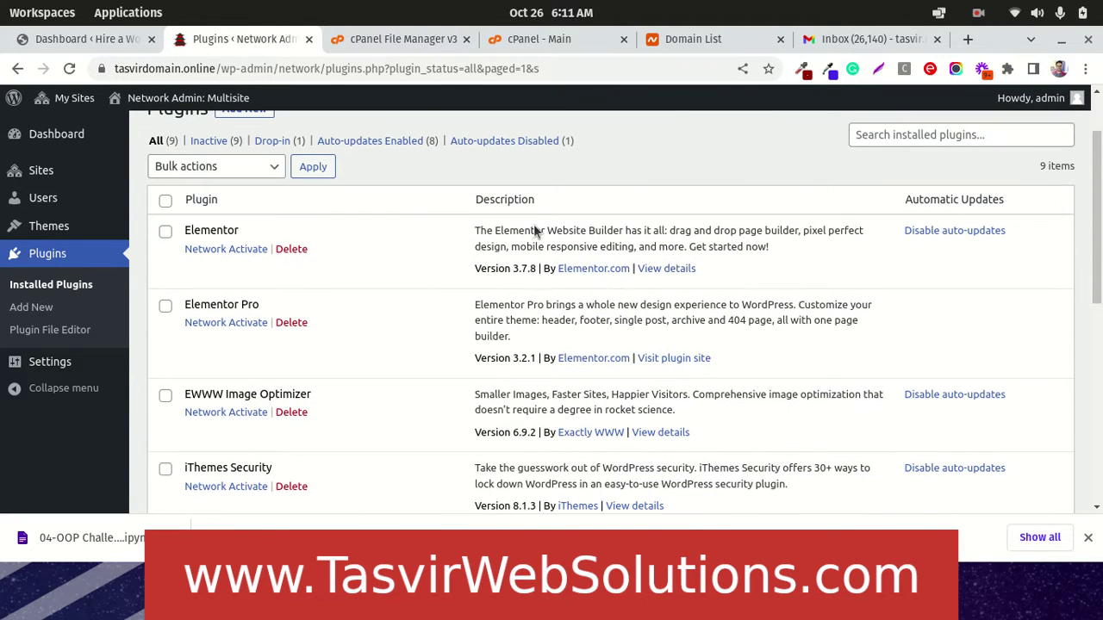
- Network activate the Elementor plugin and then Elementor Pro to test them one at a time
click(220, 250)
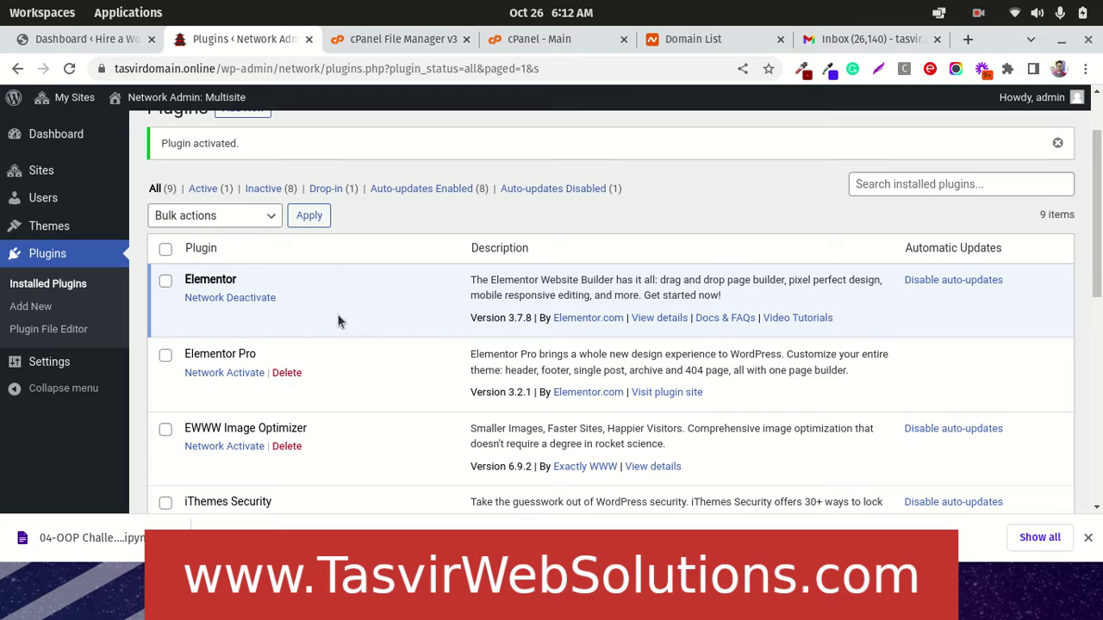
scroll(338, 313, down, 2)
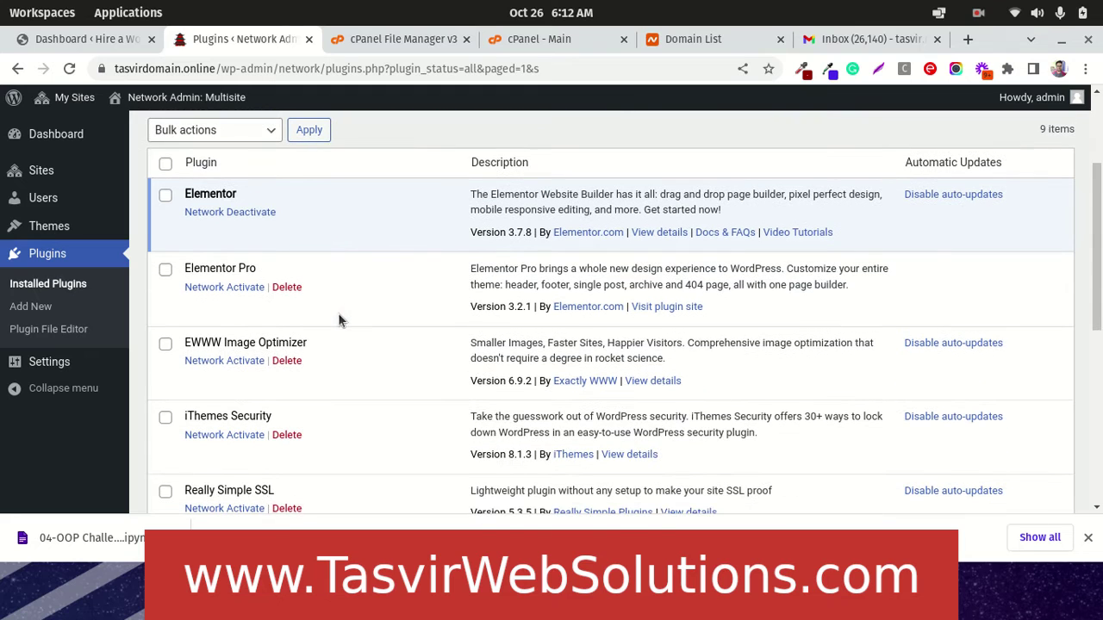
click(222, 289)
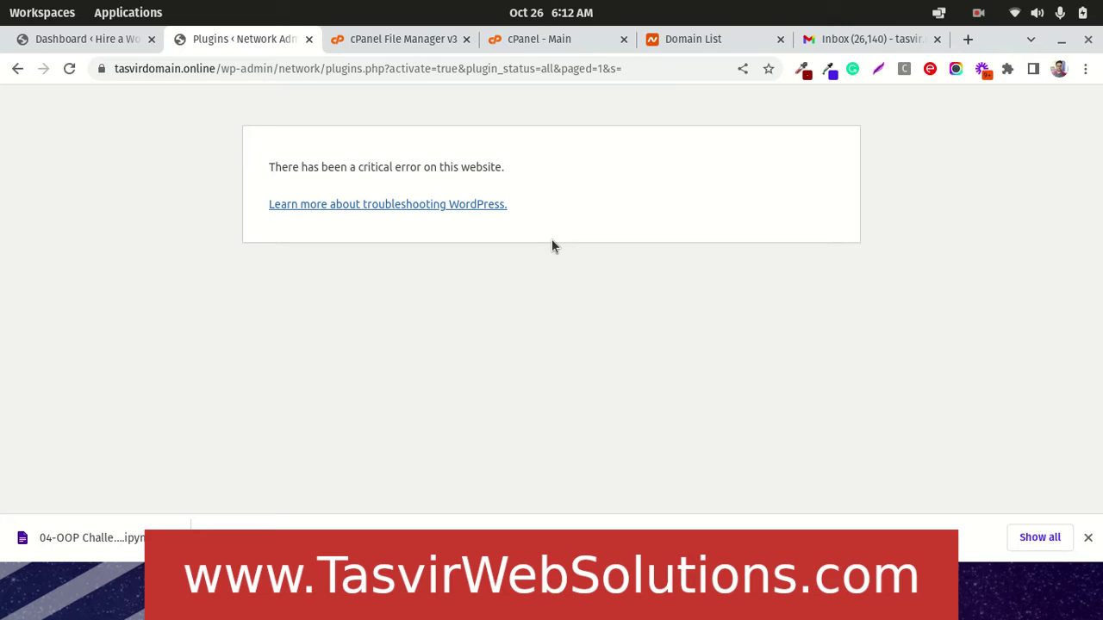
- Check the plugins folder in File Manager and reload the network Plugins page to recheck the error
click(530, 39)
click(423, 39)
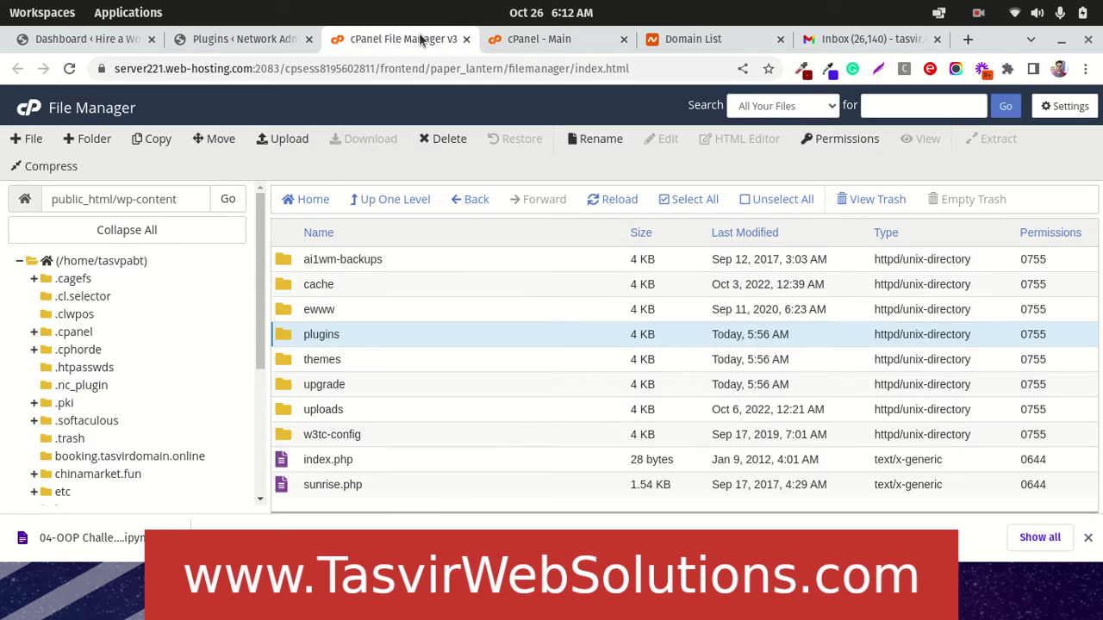
click(273, 39)
click(69, 68)
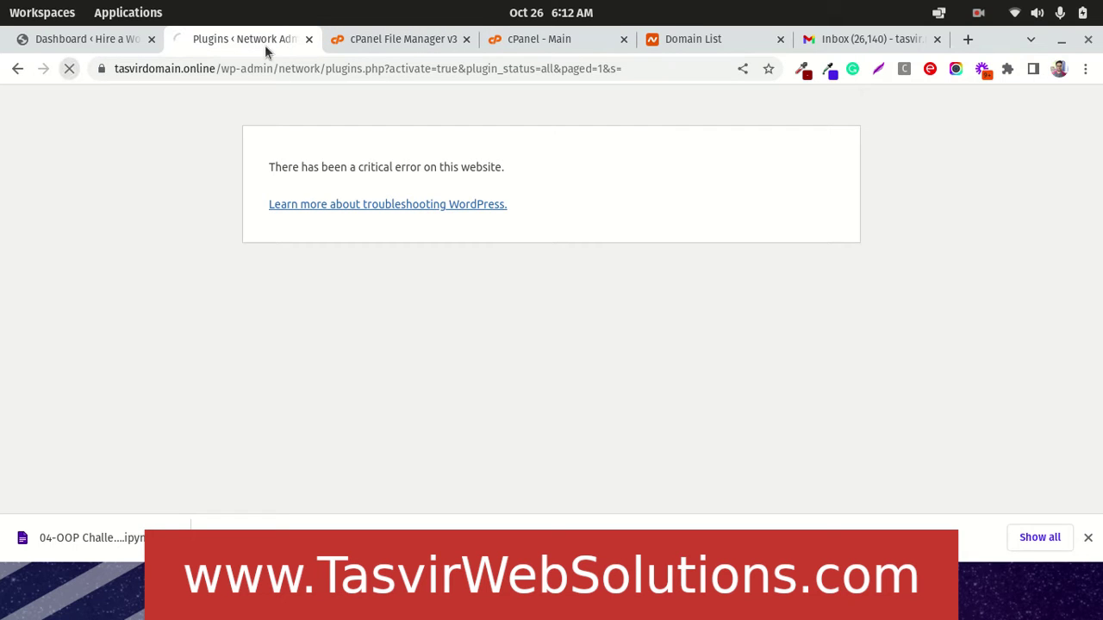
- Rename the wp-content plugins folder to plugins.hold again and reload the network Plugins page to deactivate the plugins
click(419, 40)
click(382, 334)
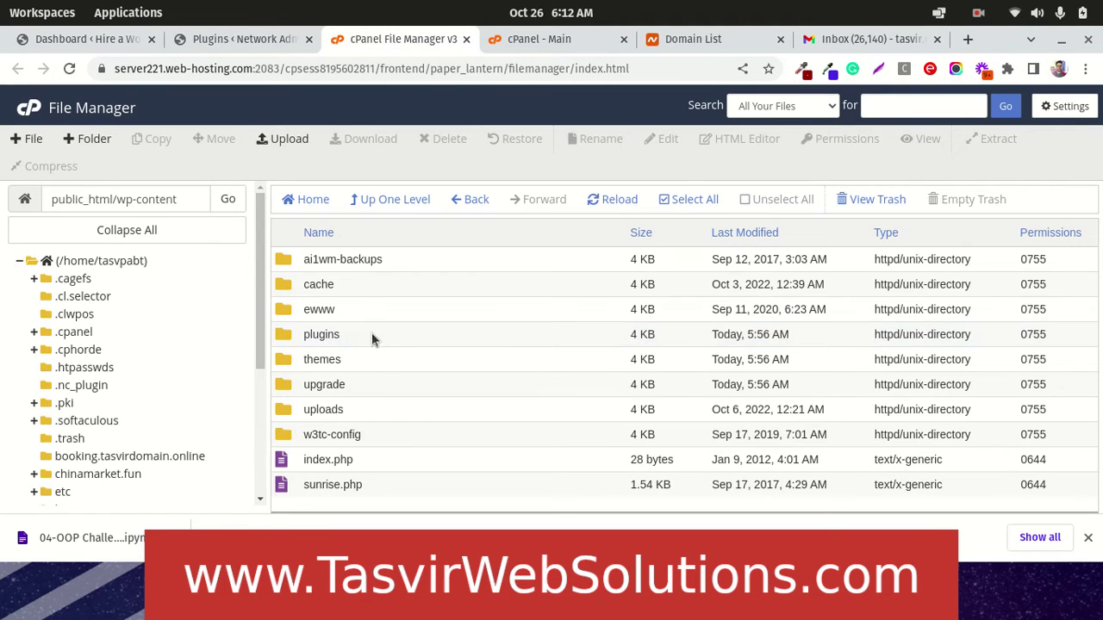
click(300, 334)
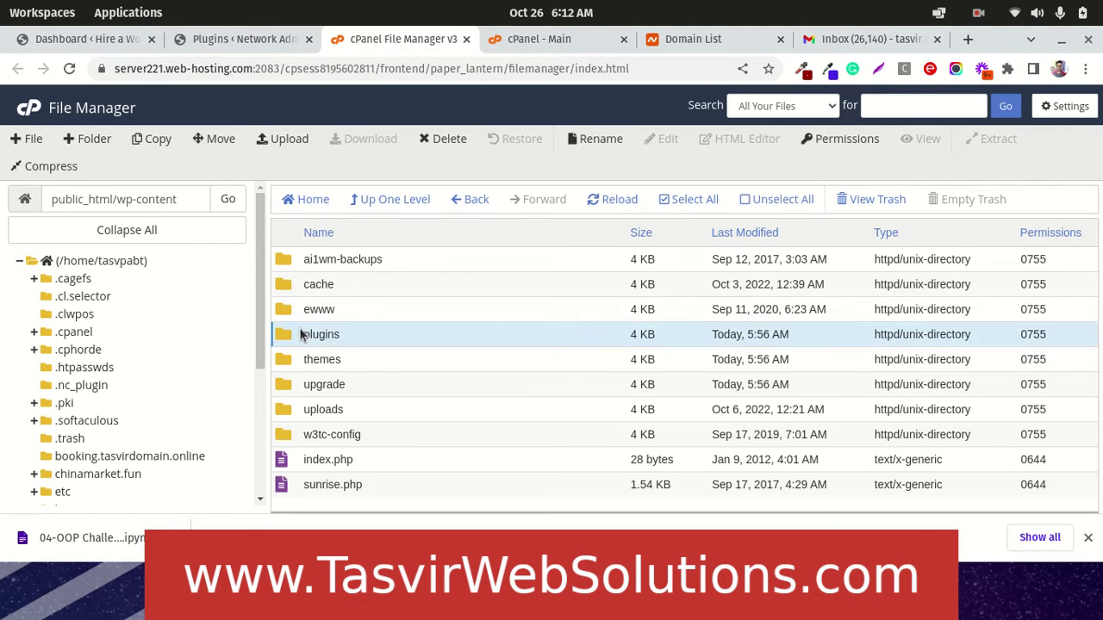
click(614, 140)
click(535, 319)
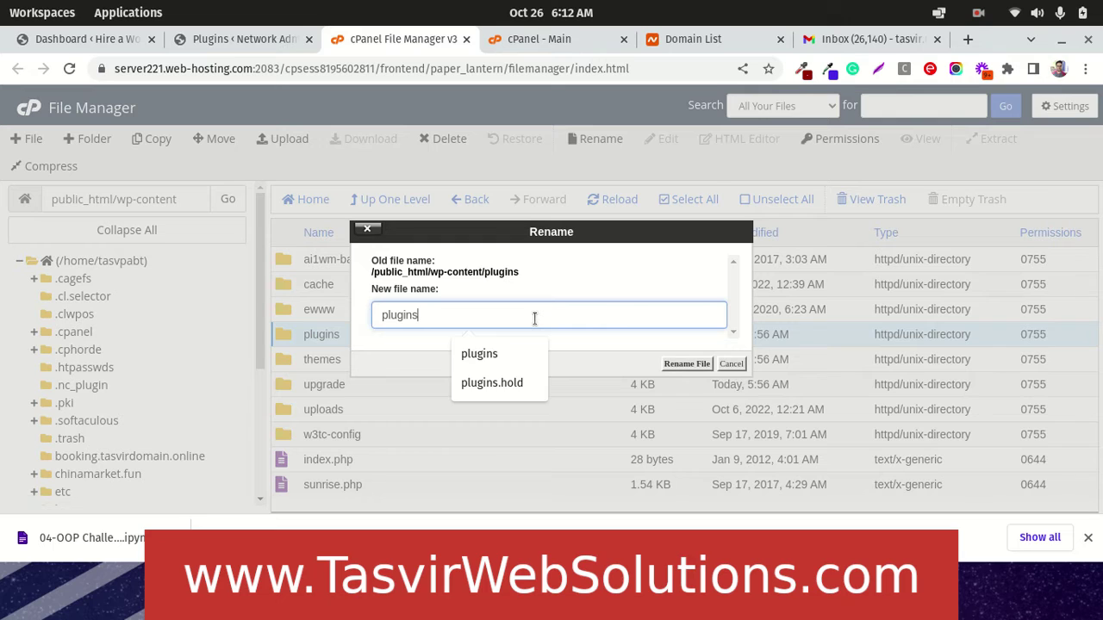
text(.hold)
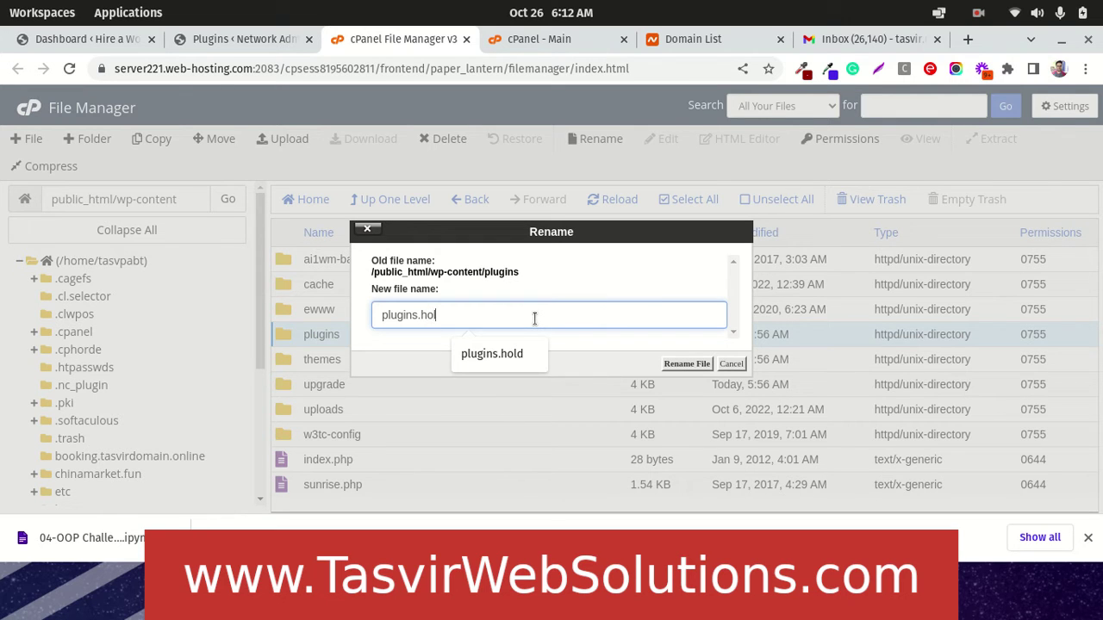
click(687, 364)
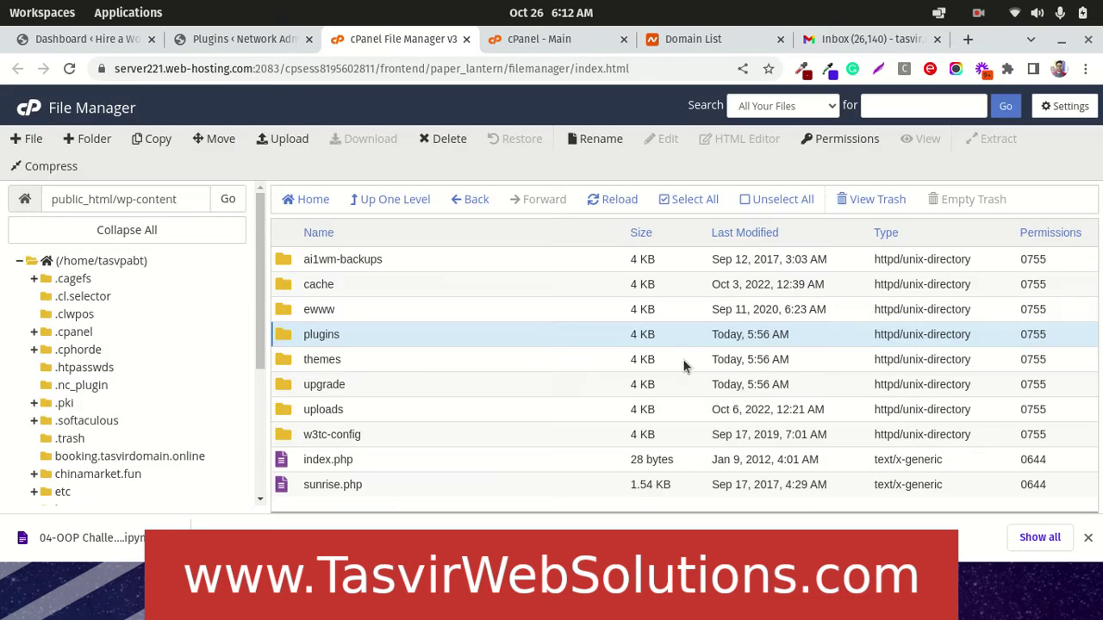
click(245, 39)
click(67, 69)
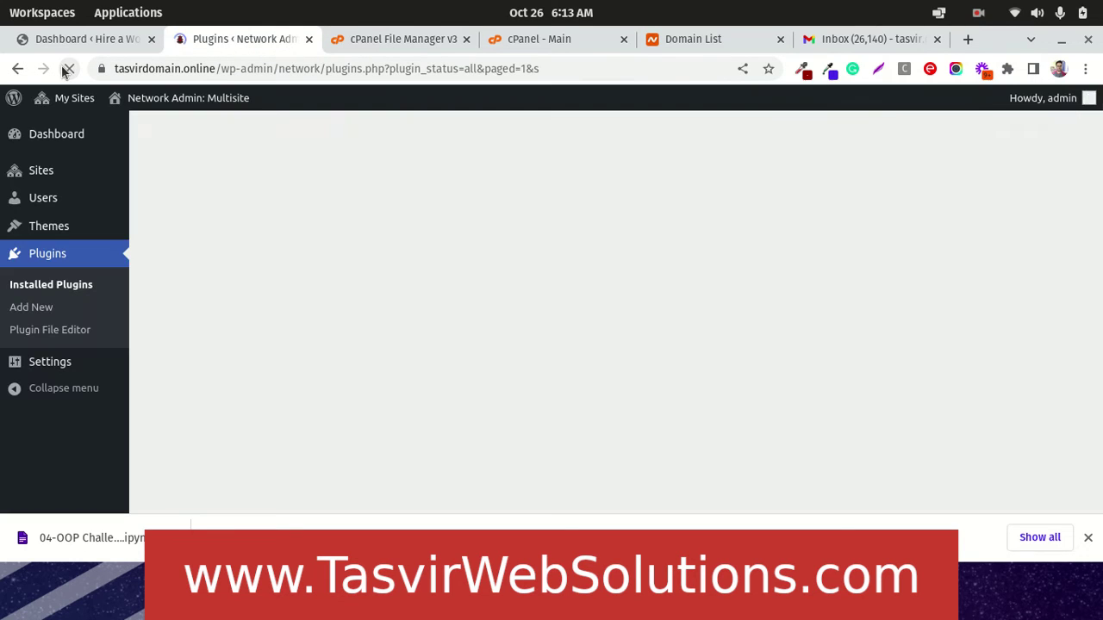
- Go back to File Manager and restore the folder name from plugins.hold to plugins
click(404, 39)
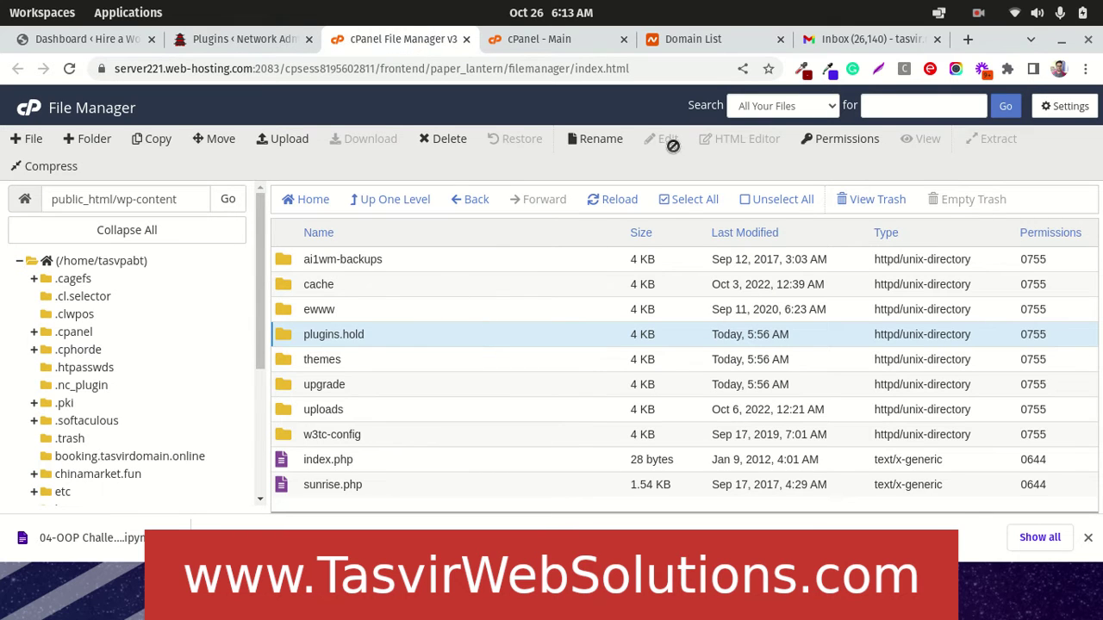
click(593, 138)
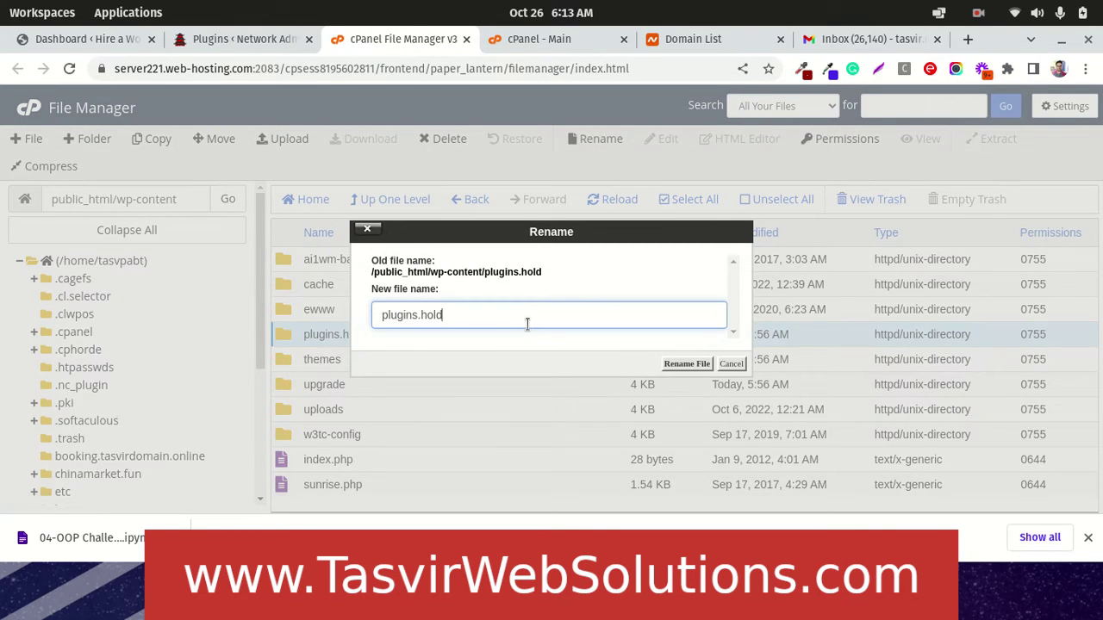
key(BackSpace)
key(BackSpace)
key(BackSpace)
key(BackSpace)
key(BackSpace)
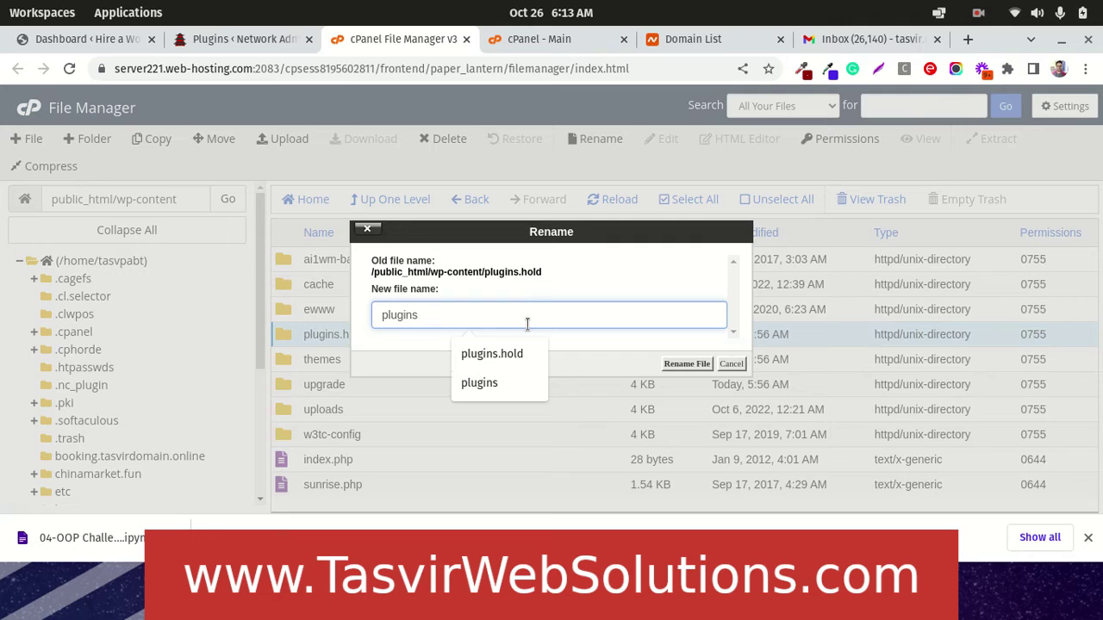
click(702, 365)
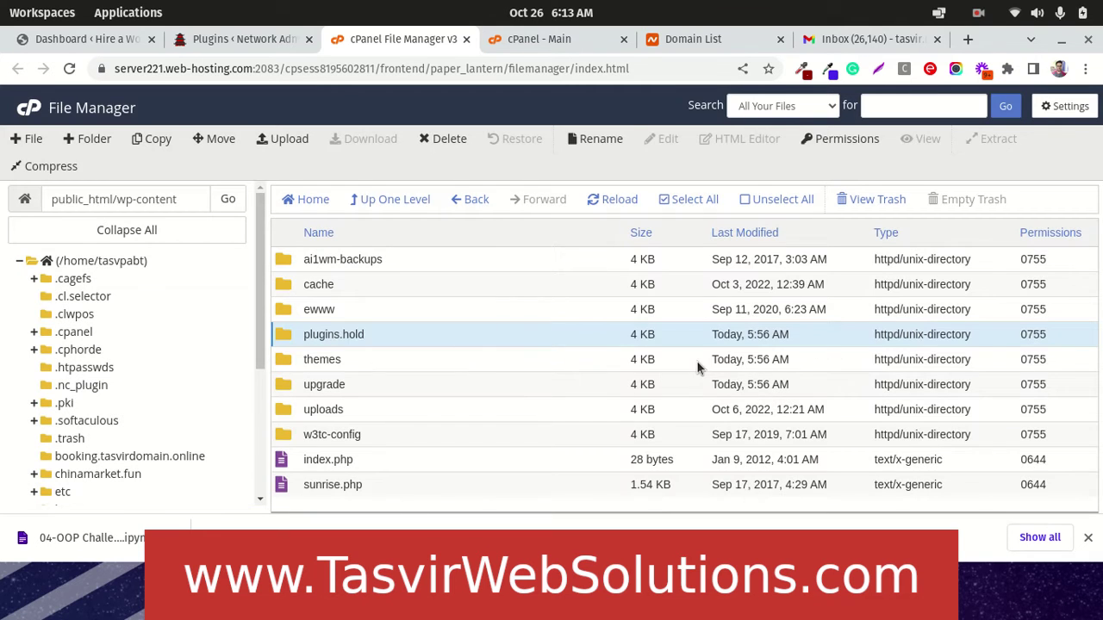
- Reload the network Plugins page and locate Elementor Pro among the inactive plugins
click(246, 40)
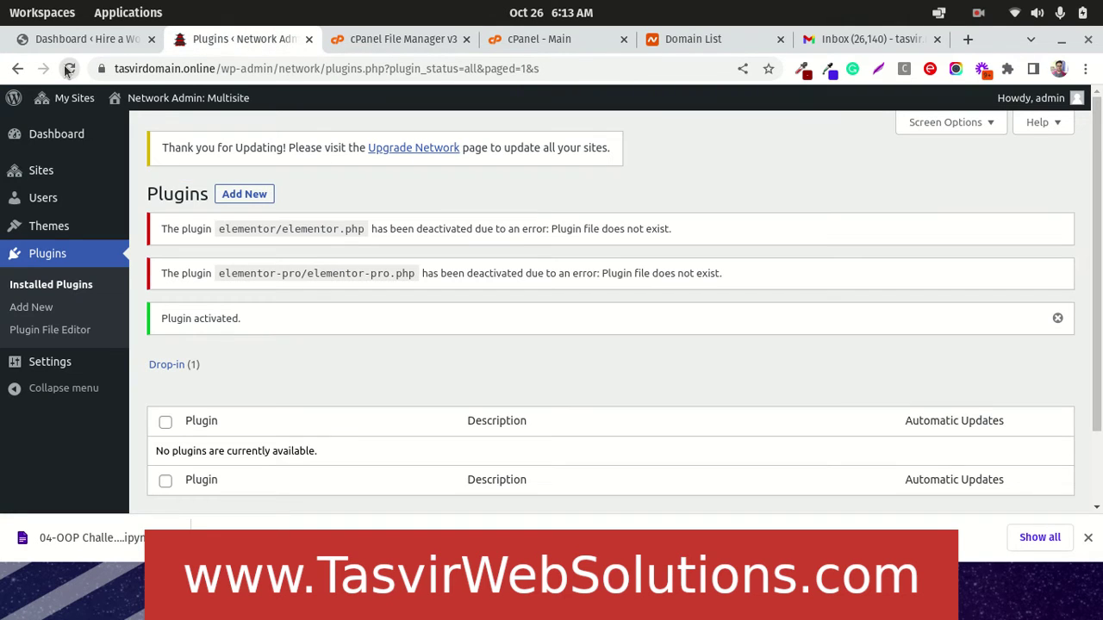
click(69, 68)
scroll(449, 225, down, 2)
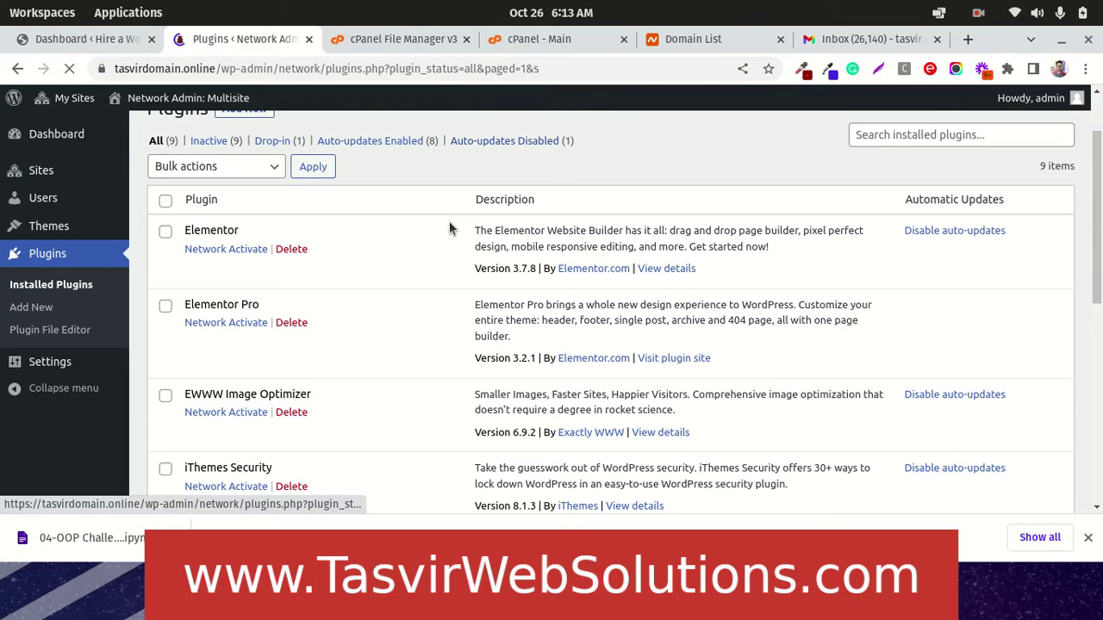
scroll(449, 226, down, 2)
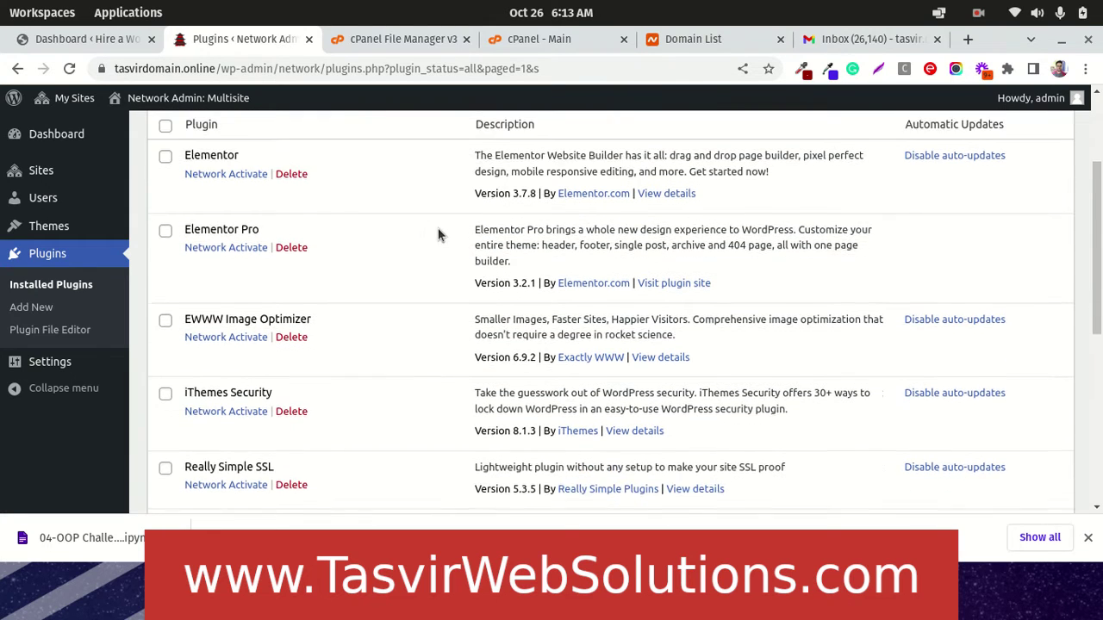
scroll(438, 228, up, 1)
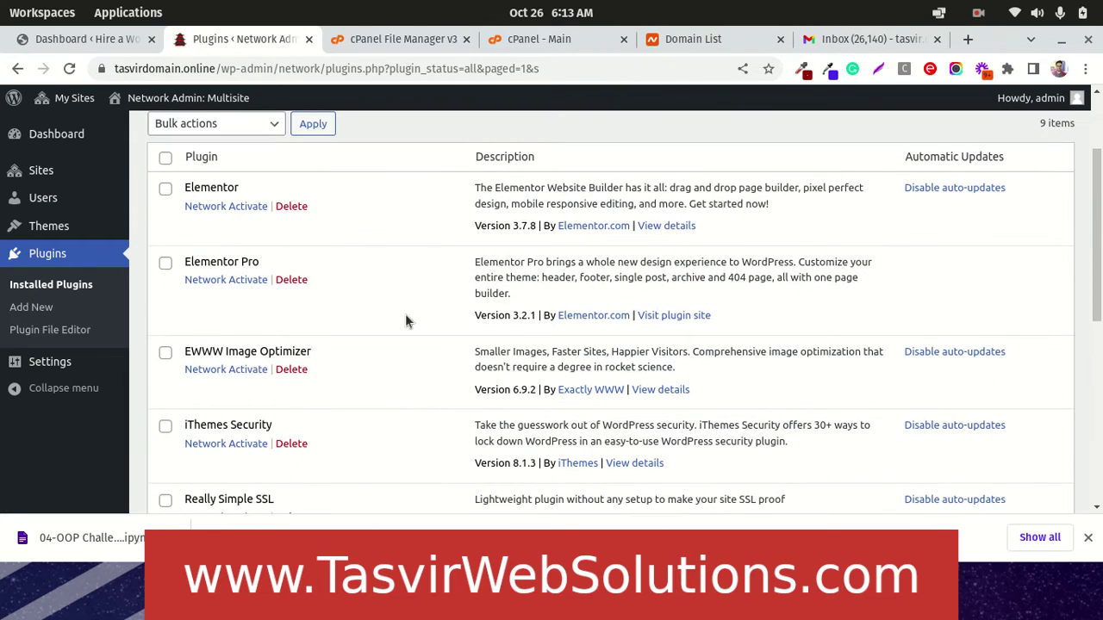
- Delete the Elementor Pro plugin, confirm the deletion, and look over the other installed plugins
click(291, 280)
click(694, 162)
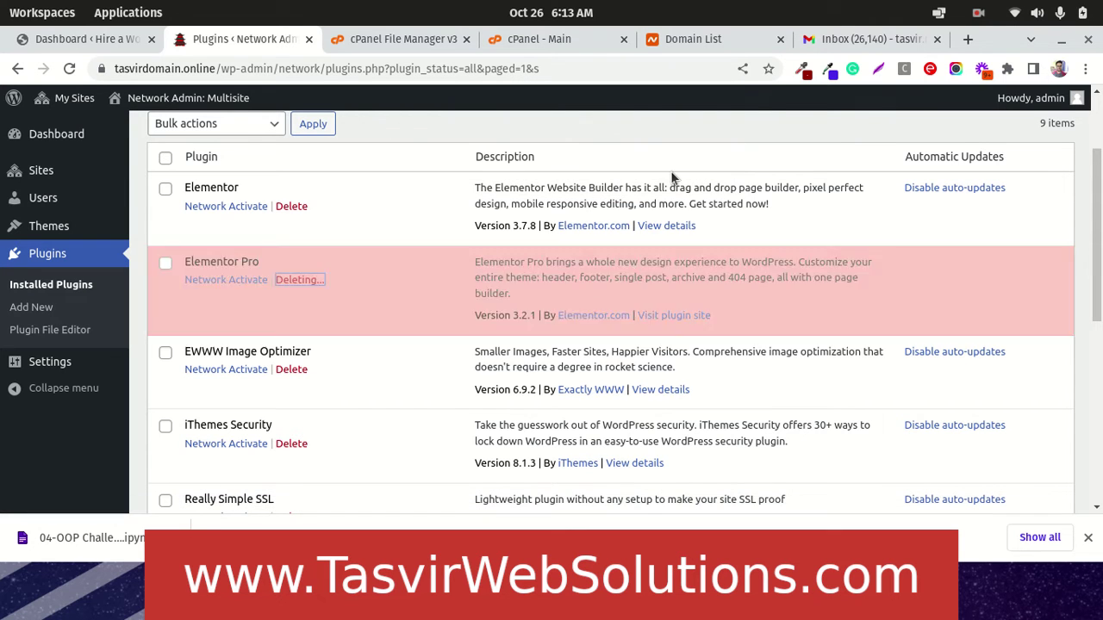
scroll(316, 239, down, 1)
scroll(316, 238, up, 1)
scroll(317, 236, down, 5)
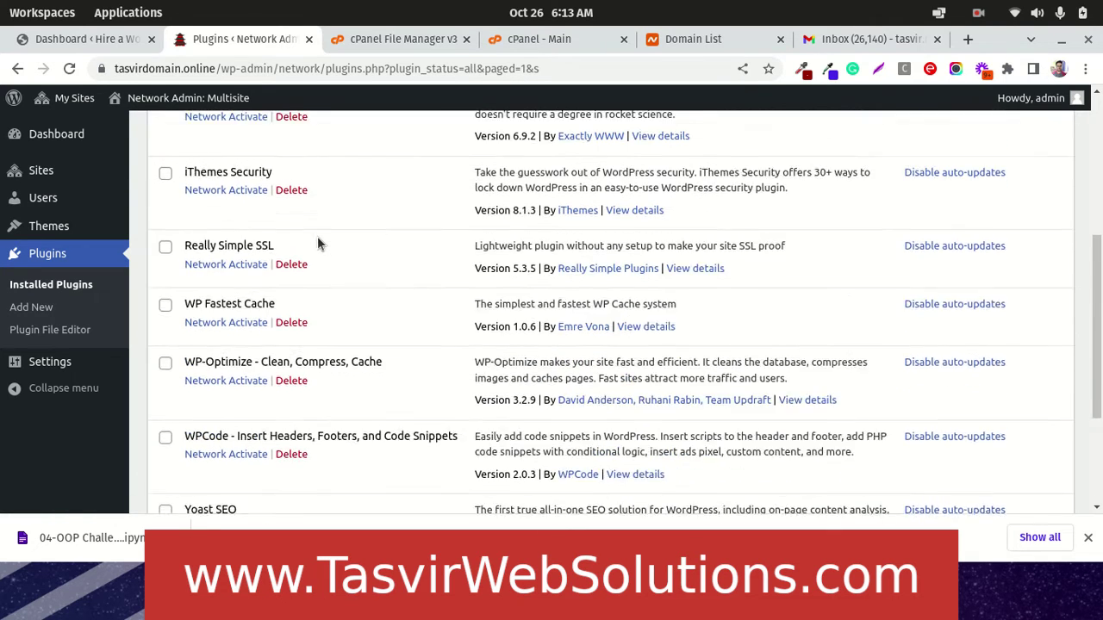
- Network activate the Elementor plugin, followed by EWWW Image Optimizer, on the network Plugins page
scroll(317, 236, up, 5)
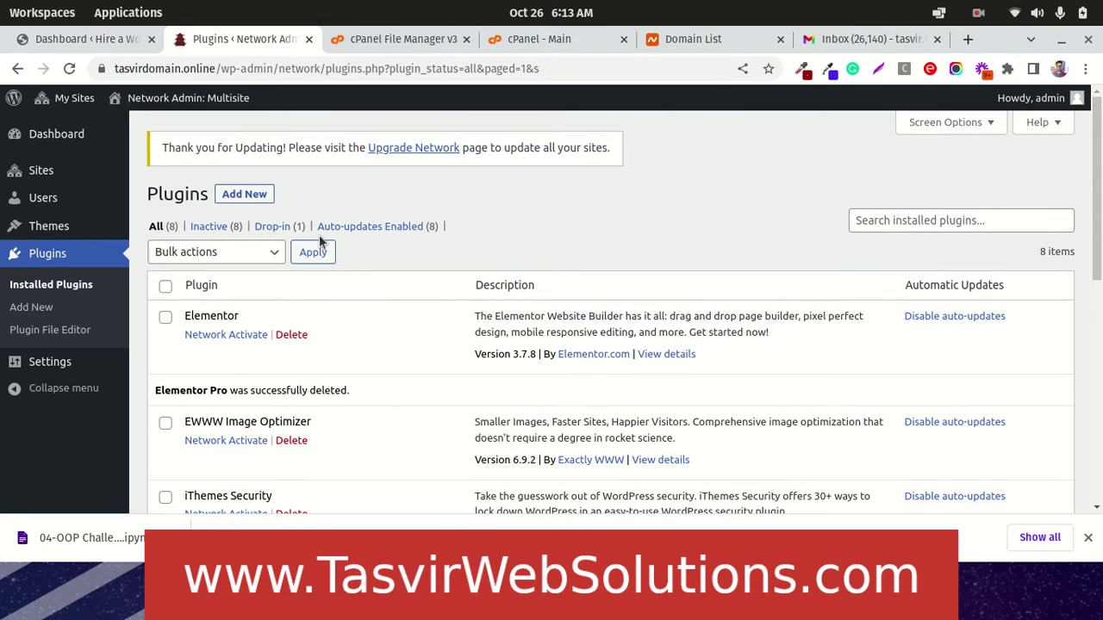
scroll(414, 203, down, 2)
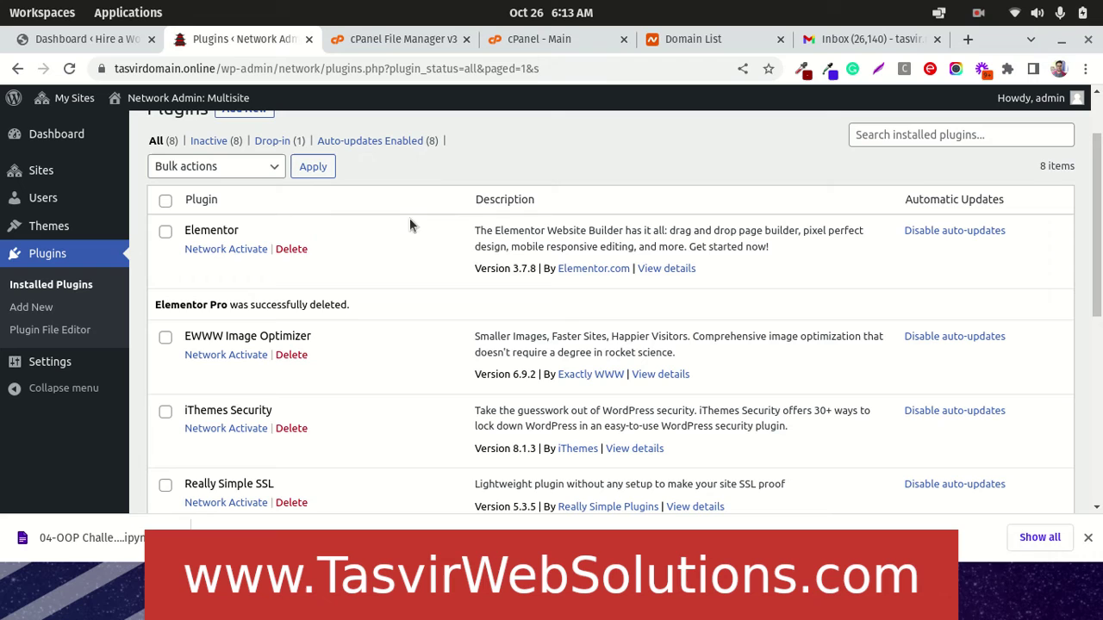
click(233, 250)
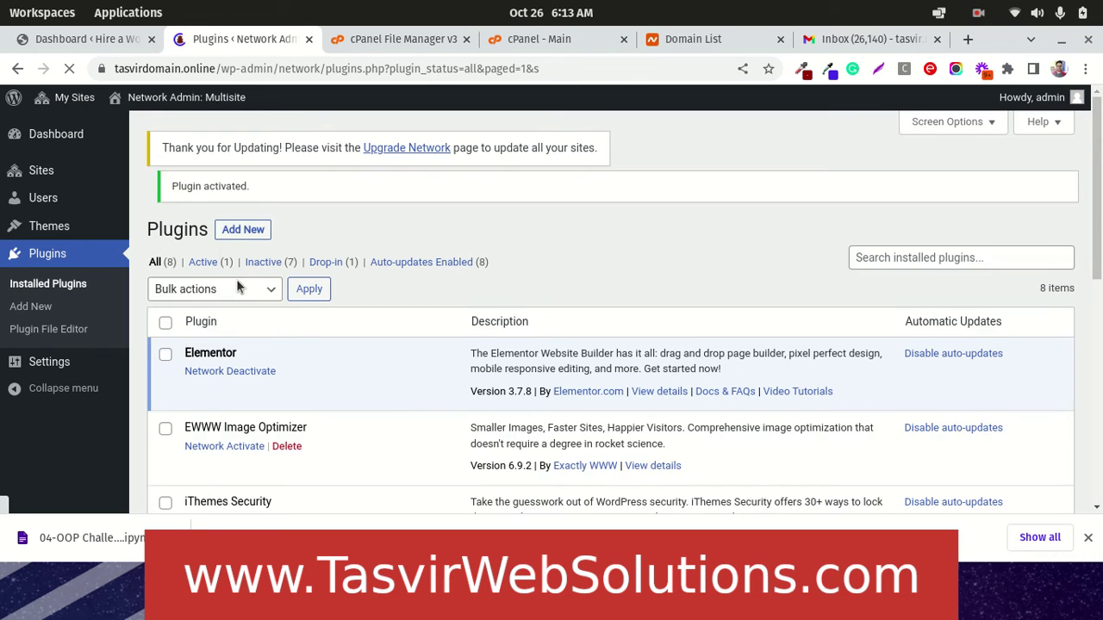
scroll(258, 387, down, 4)
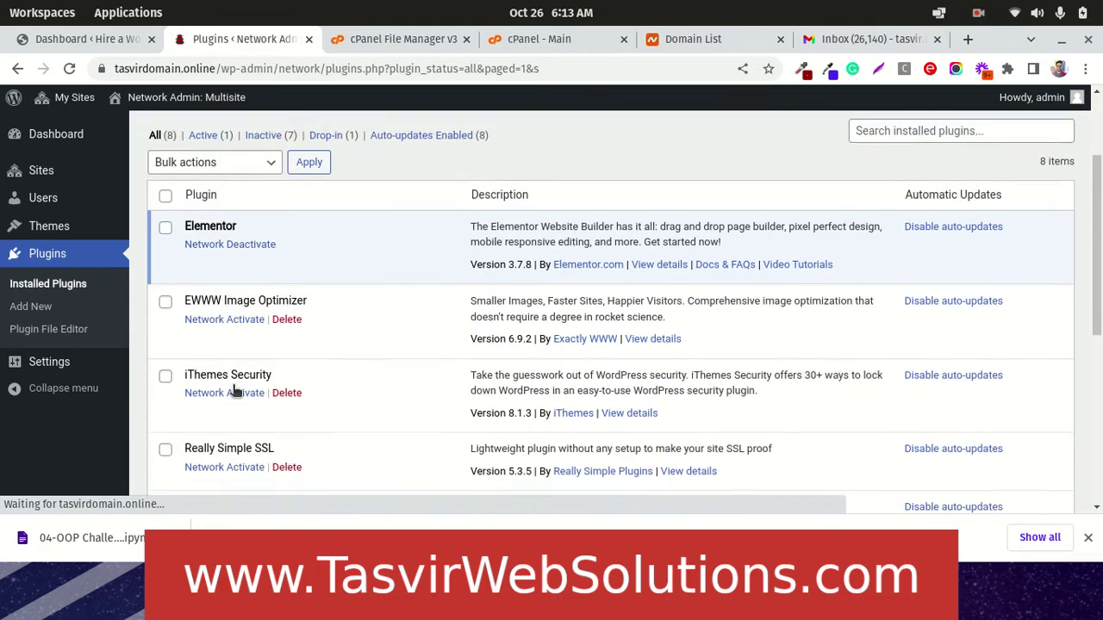
click(228, 287)
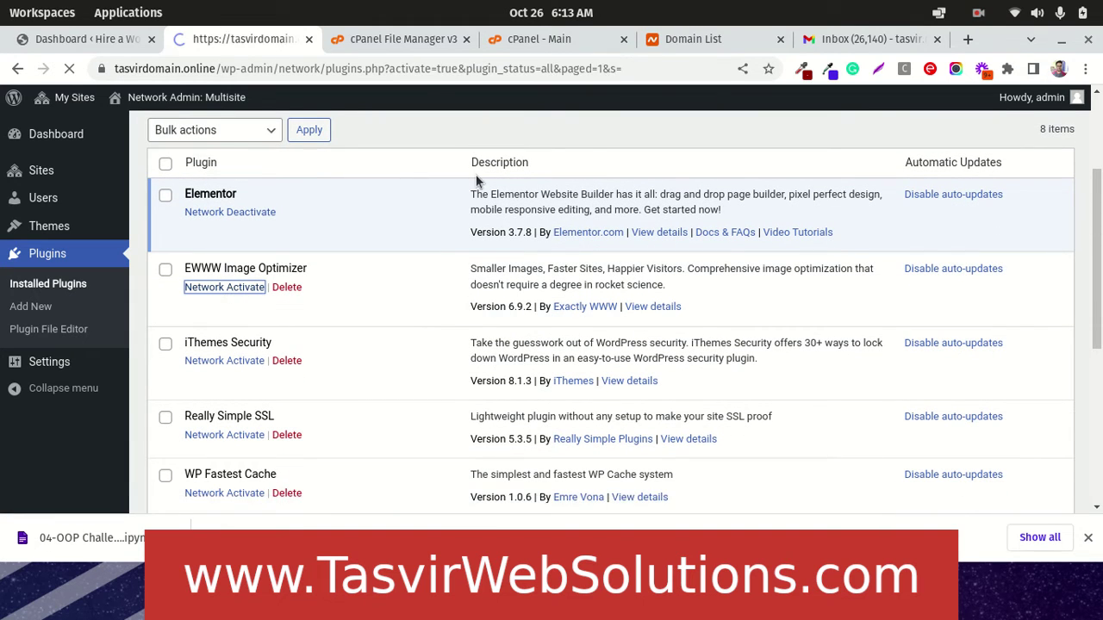
- Network activate the iThemes Security plugin, followed by Really Simple SSL
scroll(443, 183, down, 2)
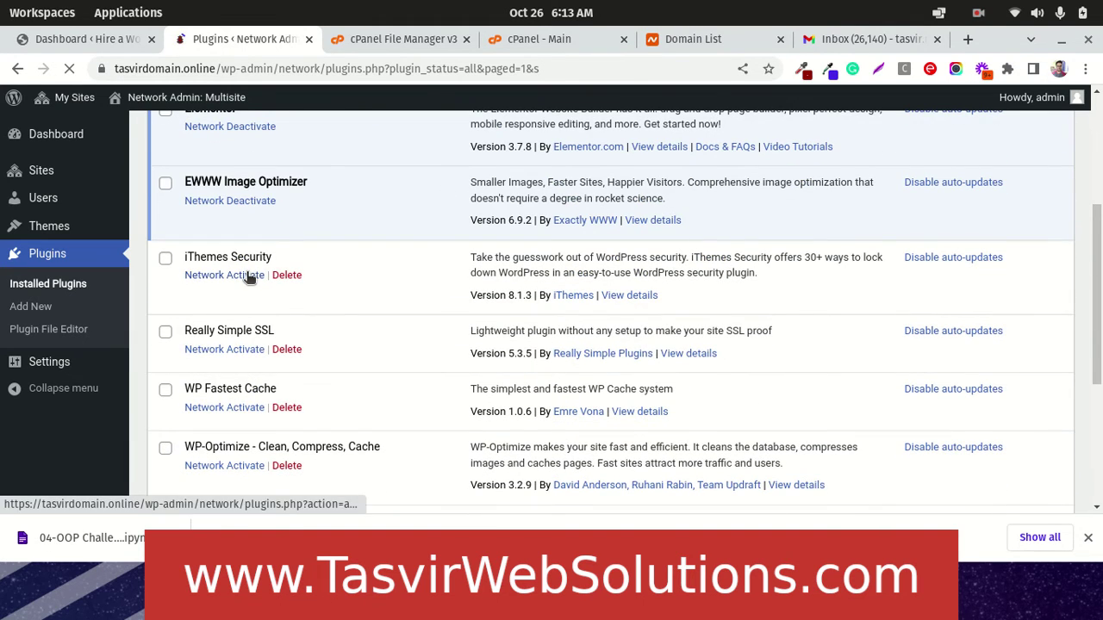
click(247, 275)
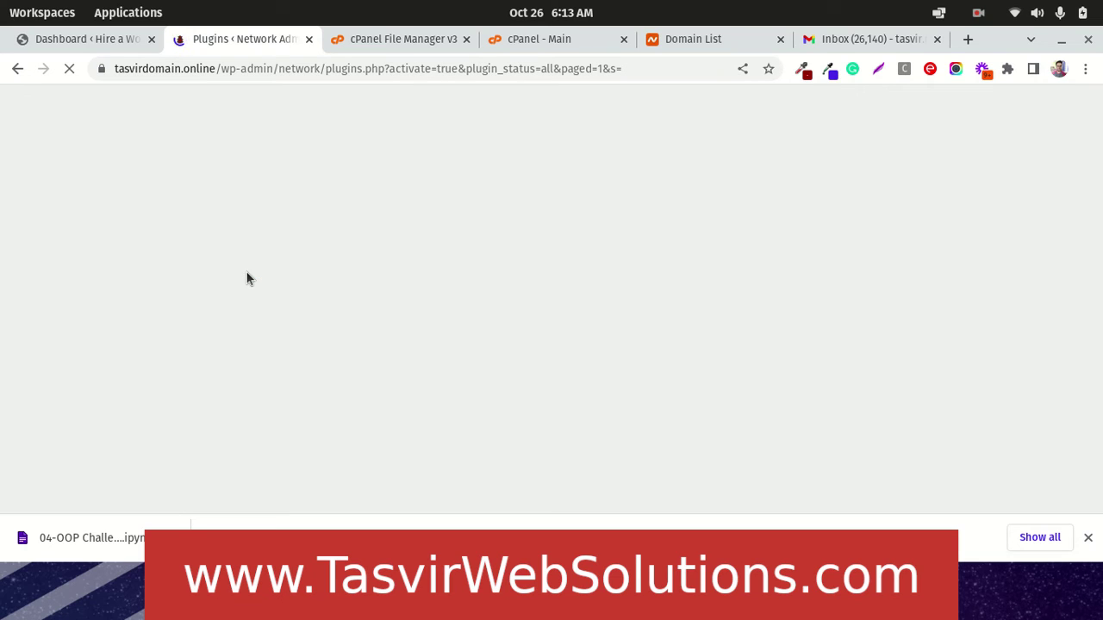
scroll(246, 278, down, 4)
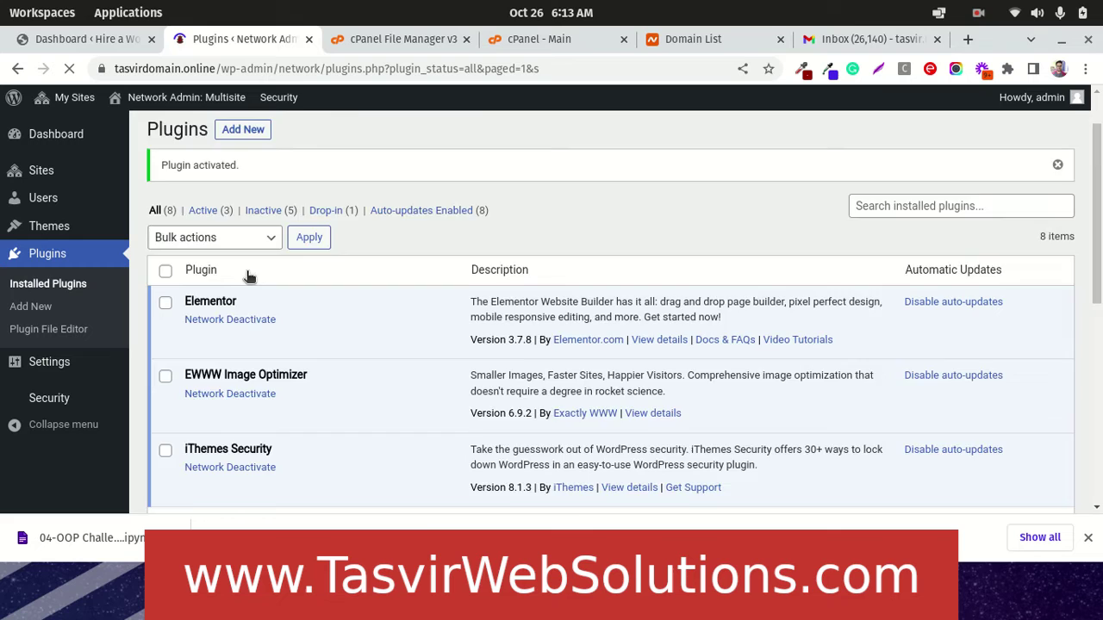
scroll(247, 272, down, 3)
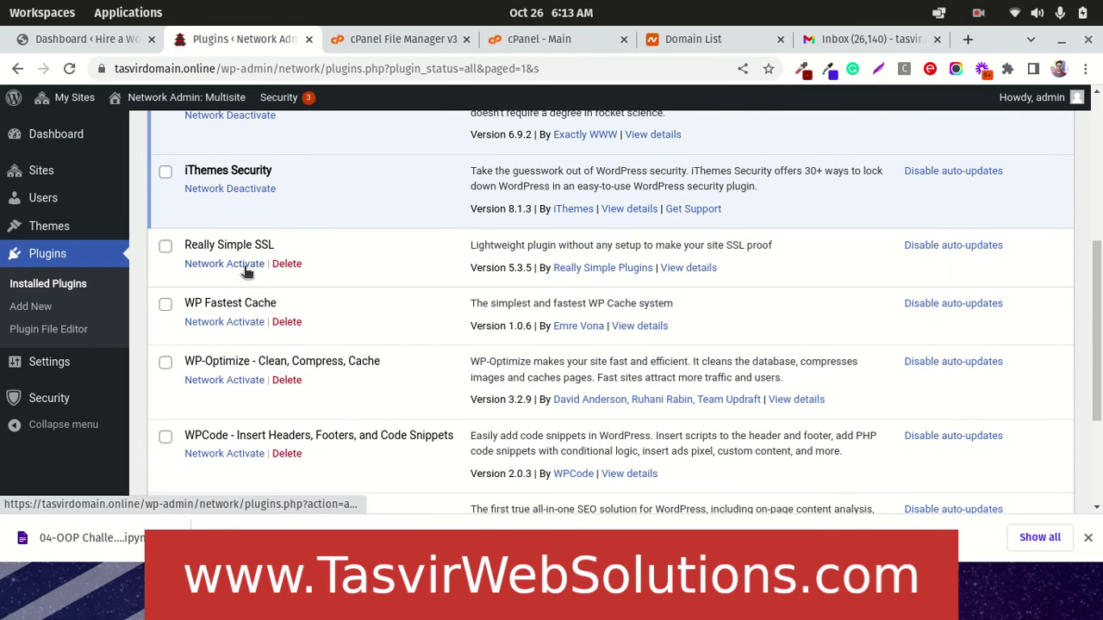
click(244, 265)
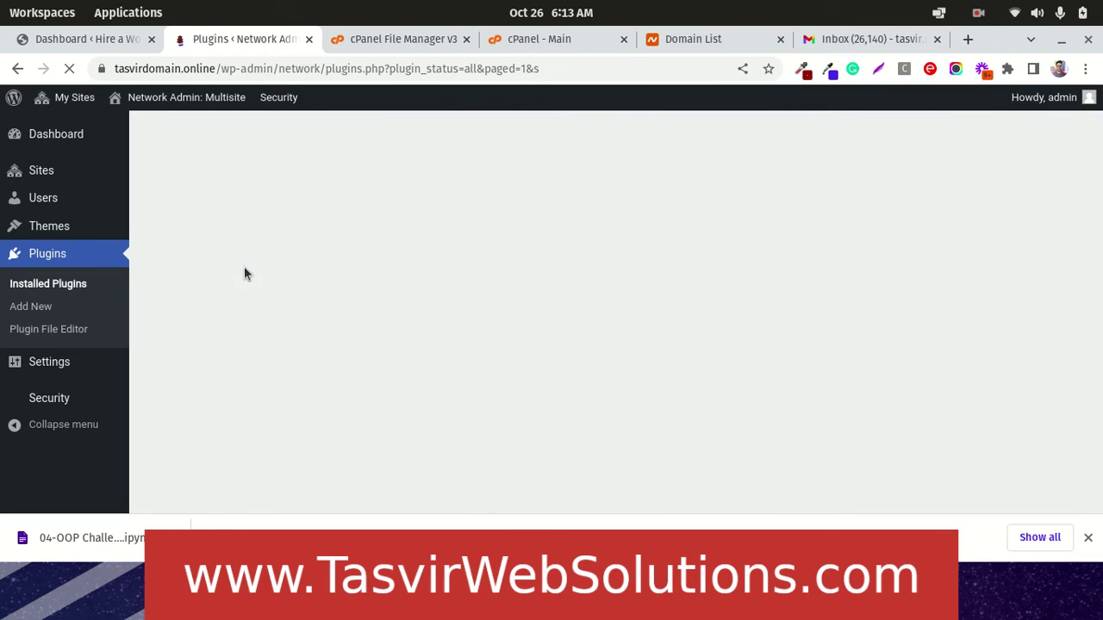
- Network activate the WP Fastest Cache plugin, followed by WP-Optimize - Clean, Compress, Cache
scroll(246, 271, down, 1)
scroll(247, 272, down, 2)
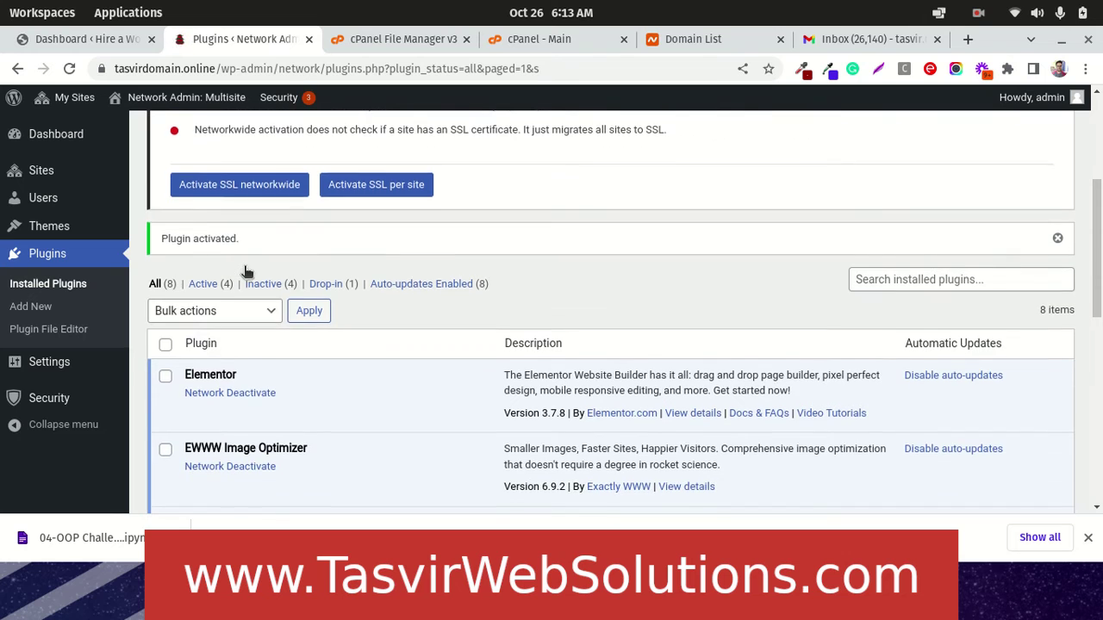
scroll(247, 272, down, 9)
scroll(246, 273, down, 3)
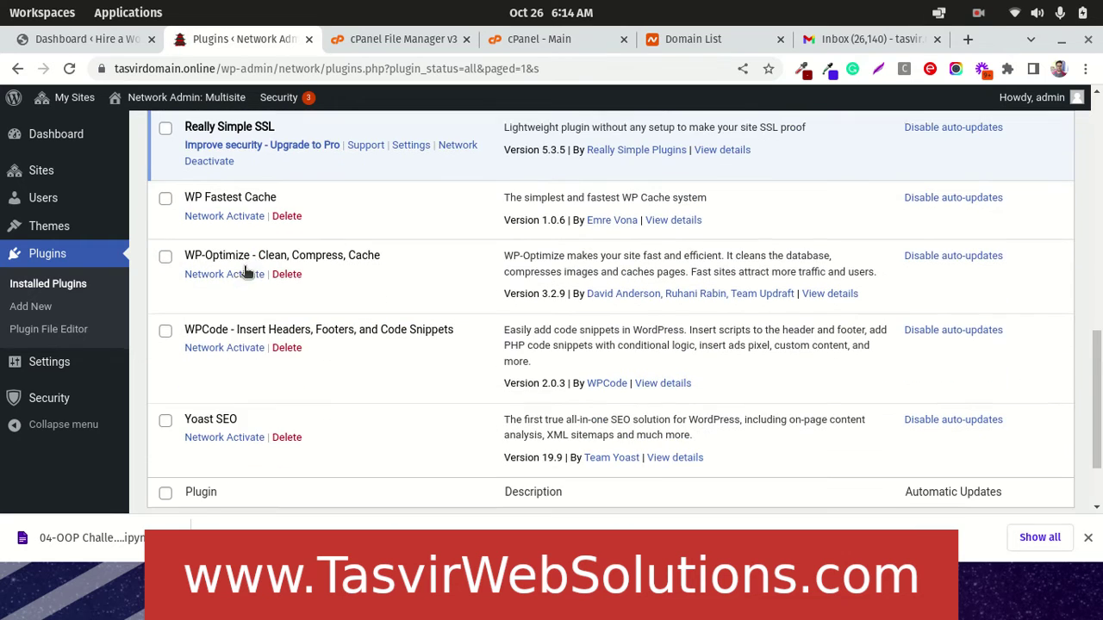
click(246, 218)
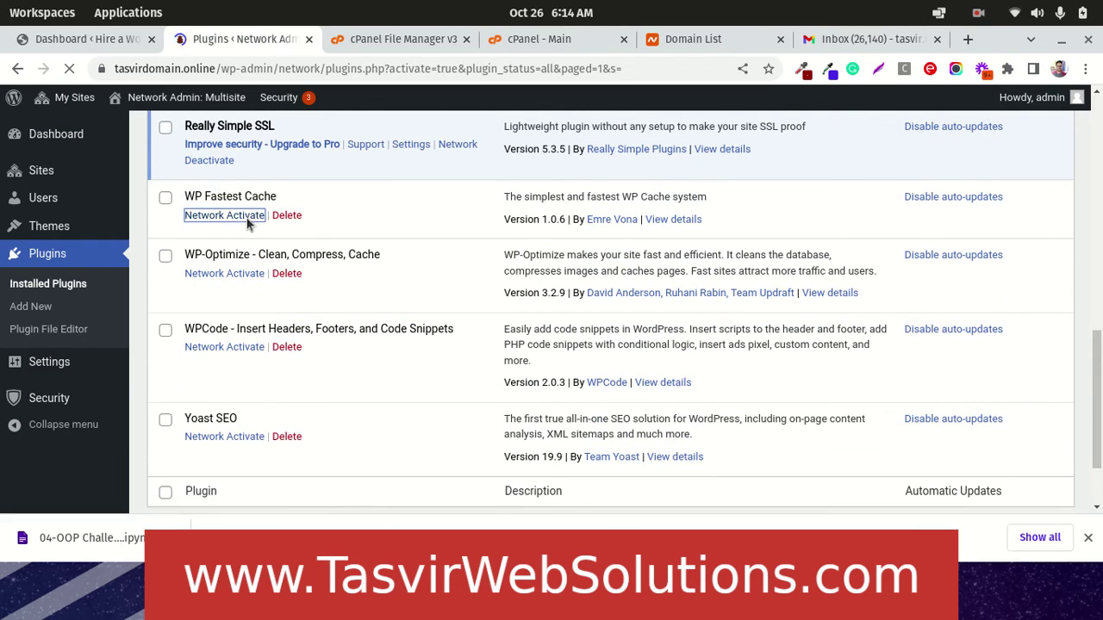
scroll(246, 218, down, 8)
scroll(248, 223, down, 5)
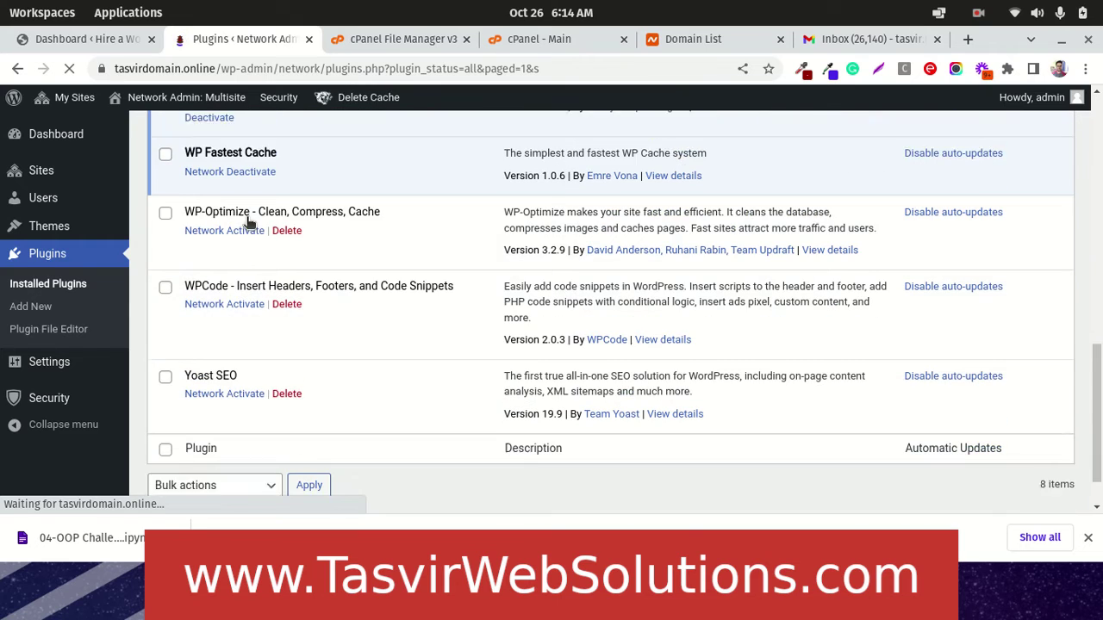
click(251, 189)
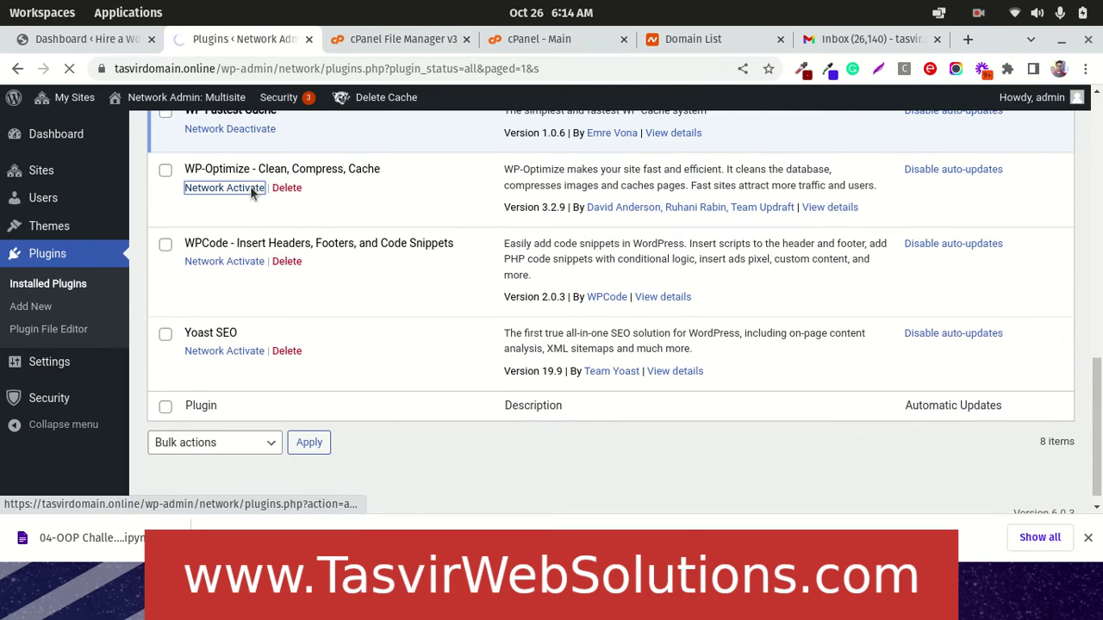
- Network activate the WPCode plugin, followed by Yoast SEO, and check the plugin list
scroll(250, 189, down, 10)
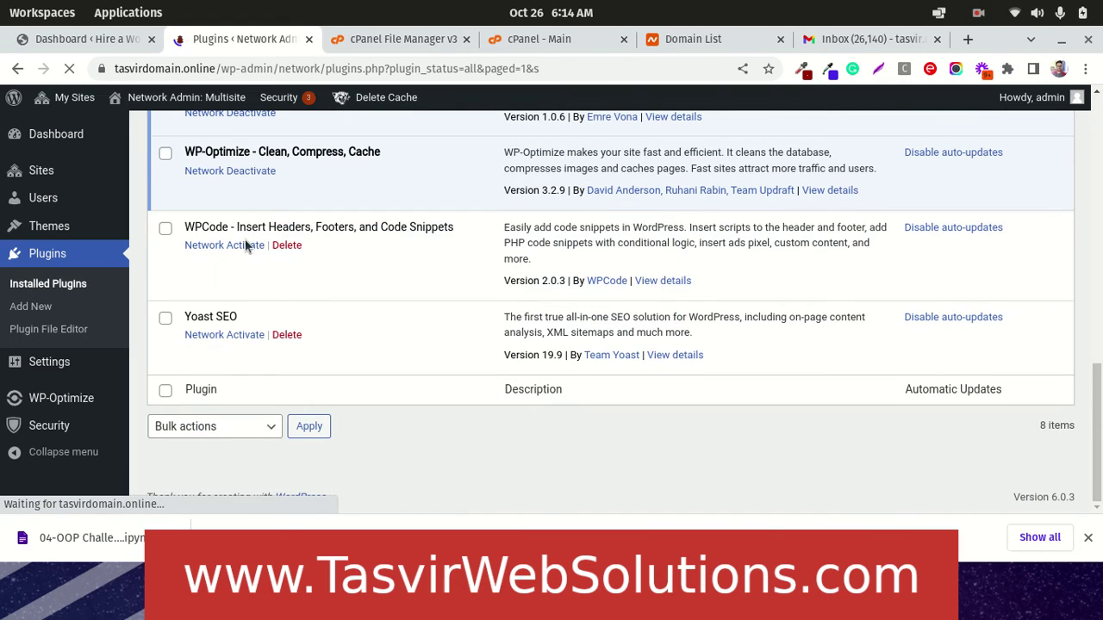
click(246, 247)
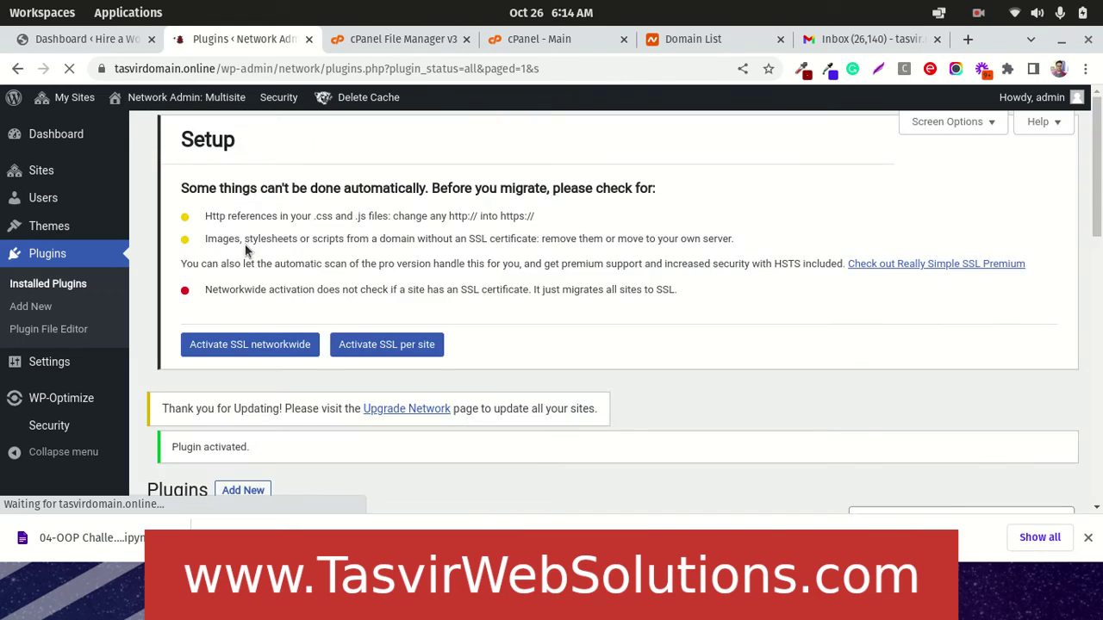
scroll(245, 245, down, 10)
scroll(205, 348, down, 3)
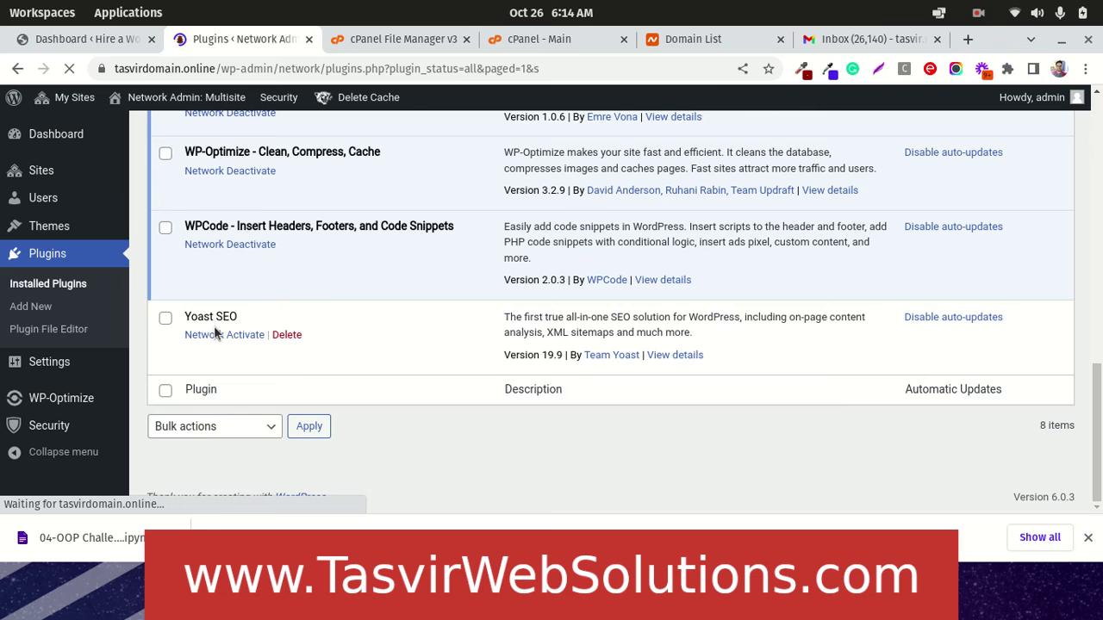
click(216, 335)
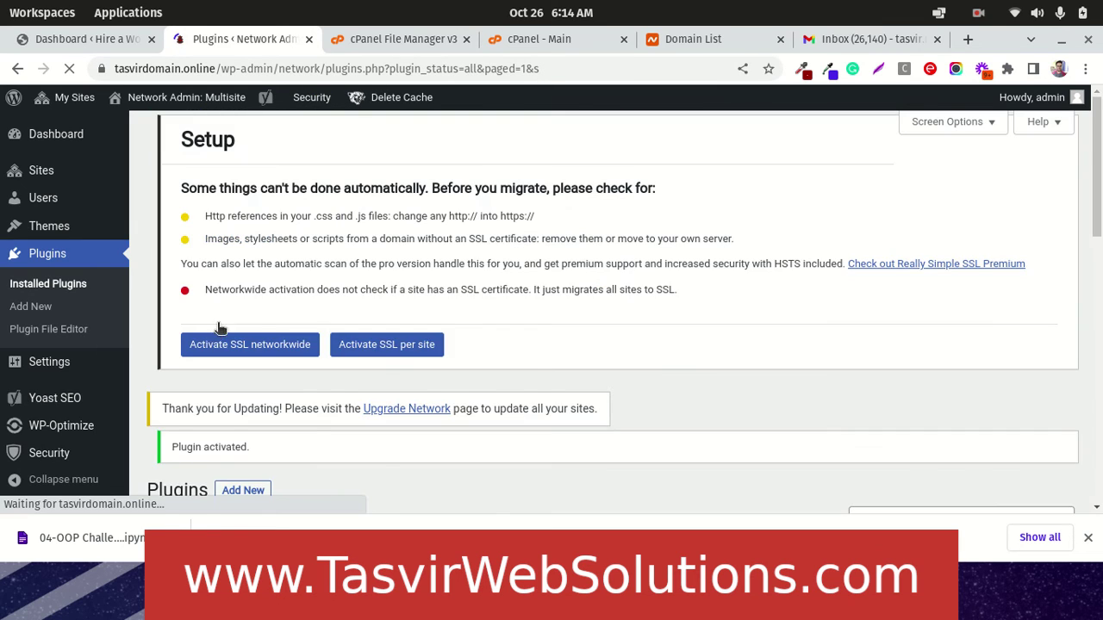
scroll(274, 262, down, 10)
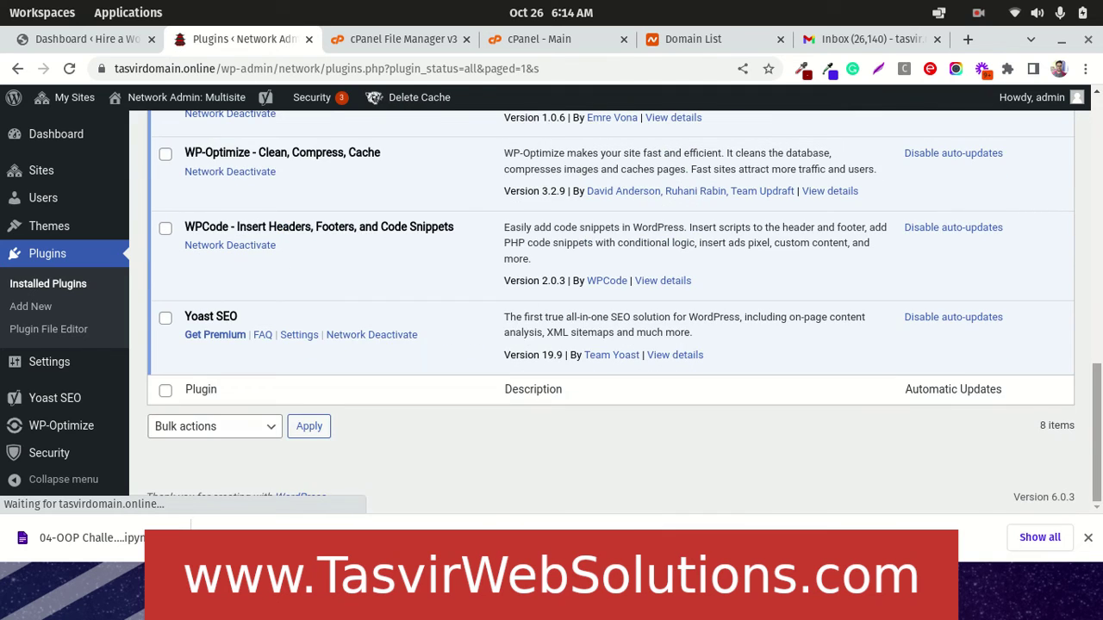
scroll(603, 302, up, 1)
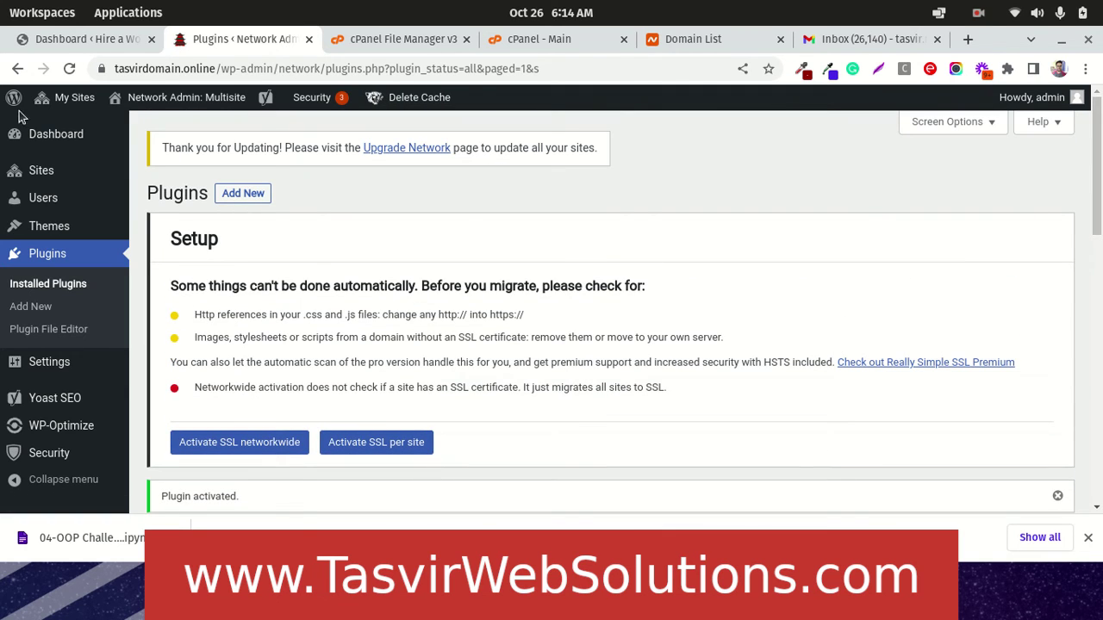
- Switch to the site's wp-admin dashboard that had the critical error and reload it
click(60, 39)
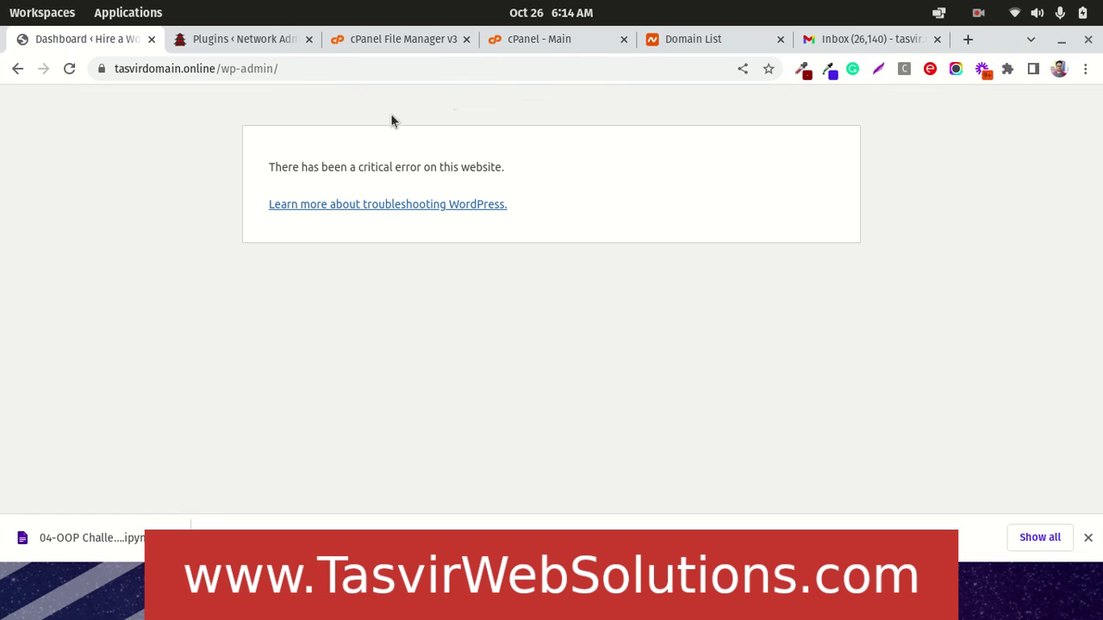
click(71, 70)
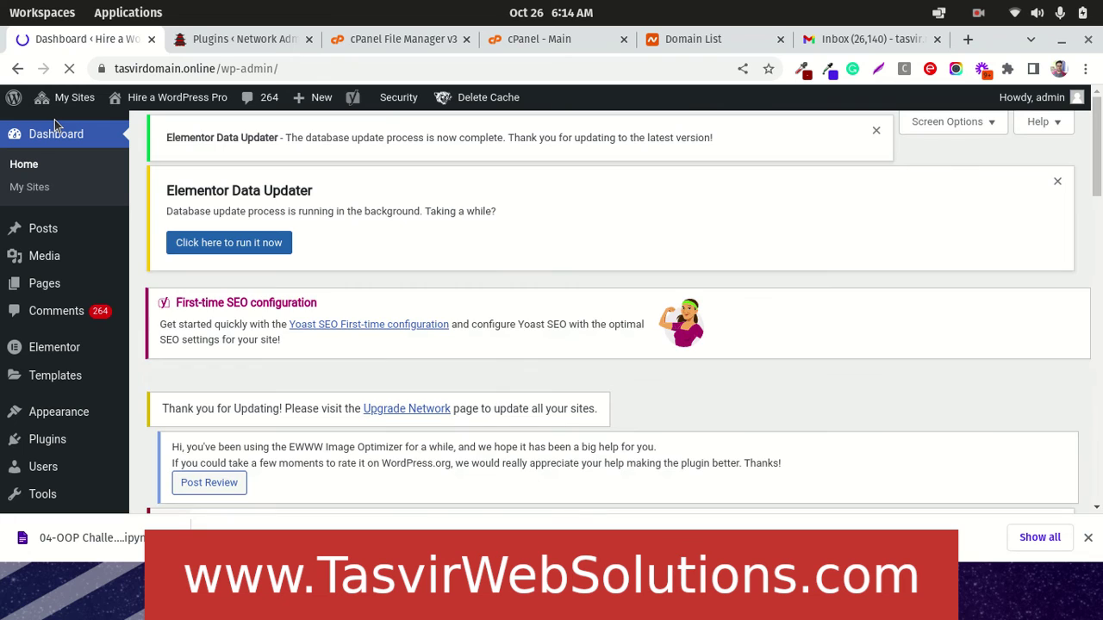
mouse_move(110, 97)
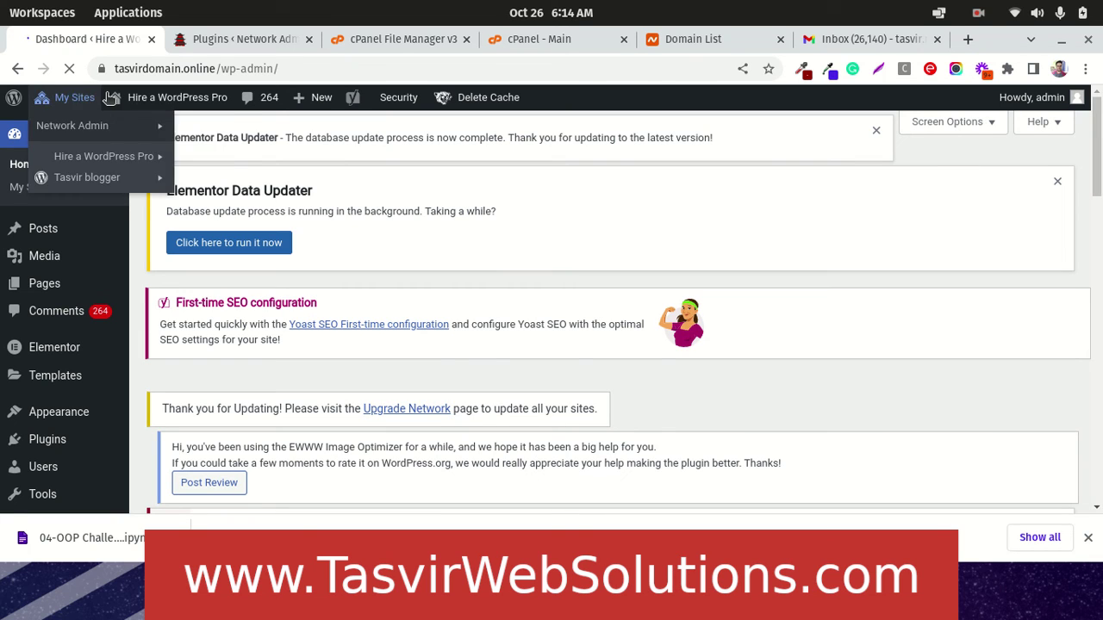
- Open the tasvirdomain.online homepage by removing wp-admin/ from the address, and look through the whole page
drag(220, 69, 311, 79)
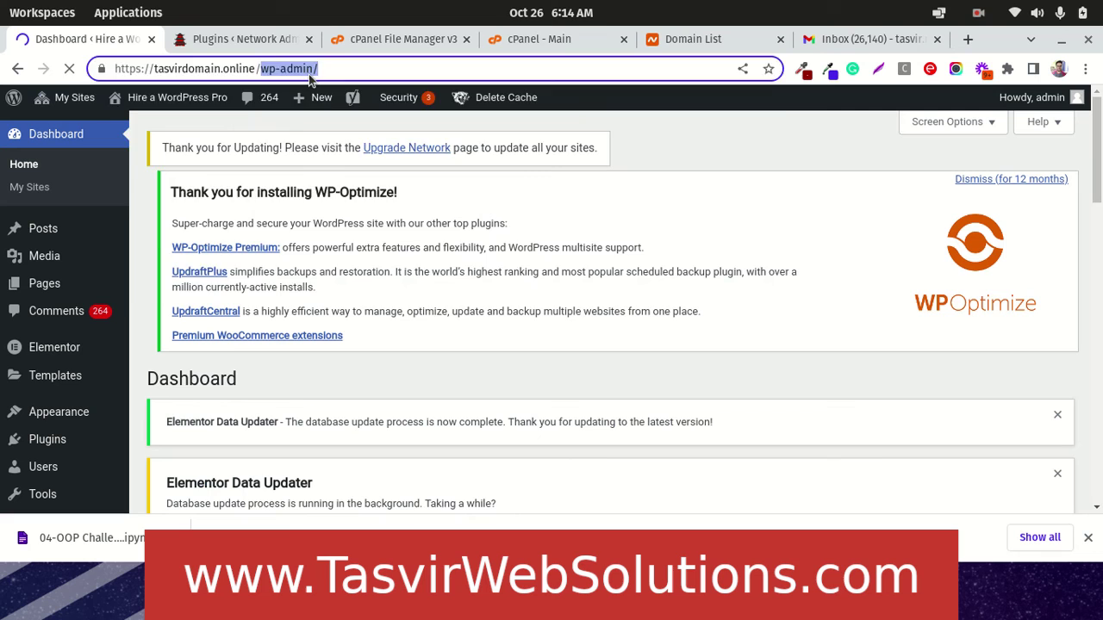
key(BackSpace)
key(Return)
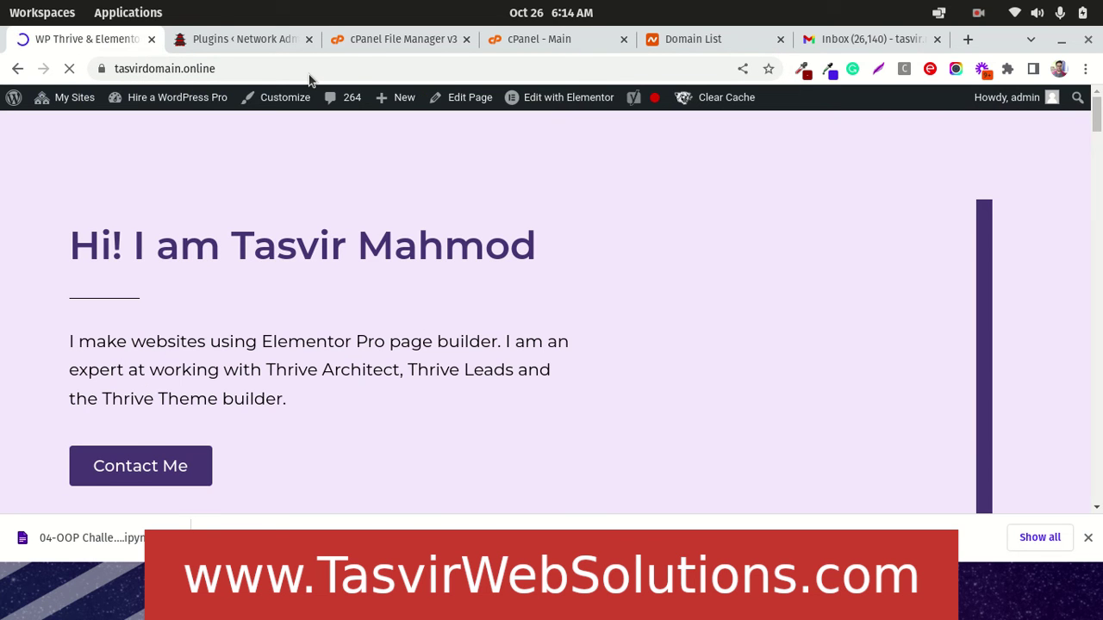
scroll(357, 244, down, 6)
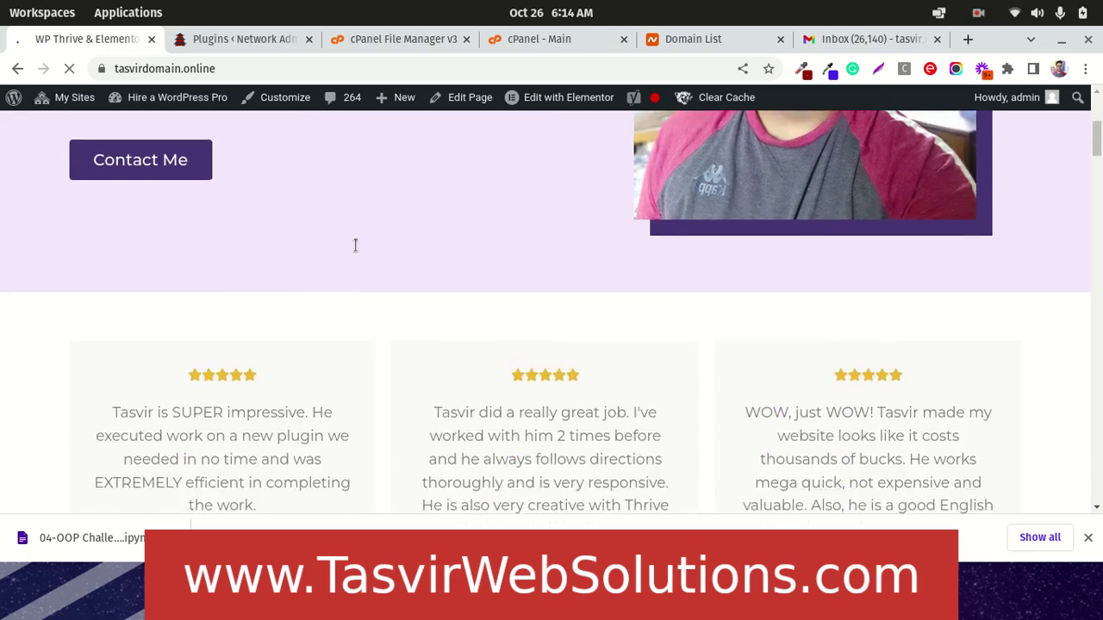
scroll(356, 246, down, 3)
scroll(356, 245, down, 10)
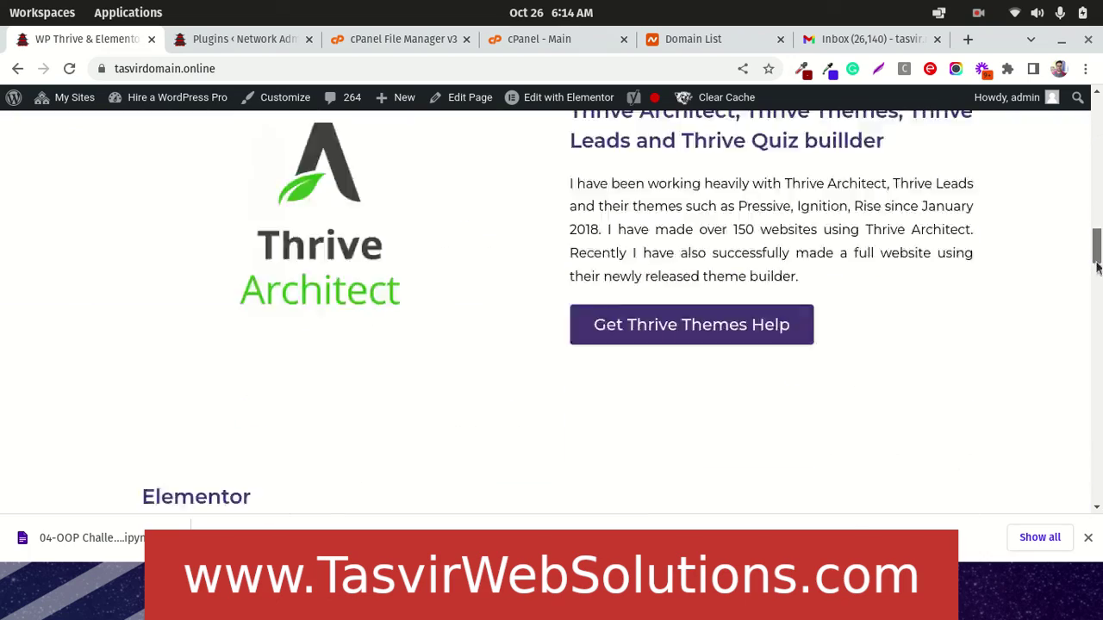
scroll(552, 310, down, 15)
scroll(551, 310, up, 20)
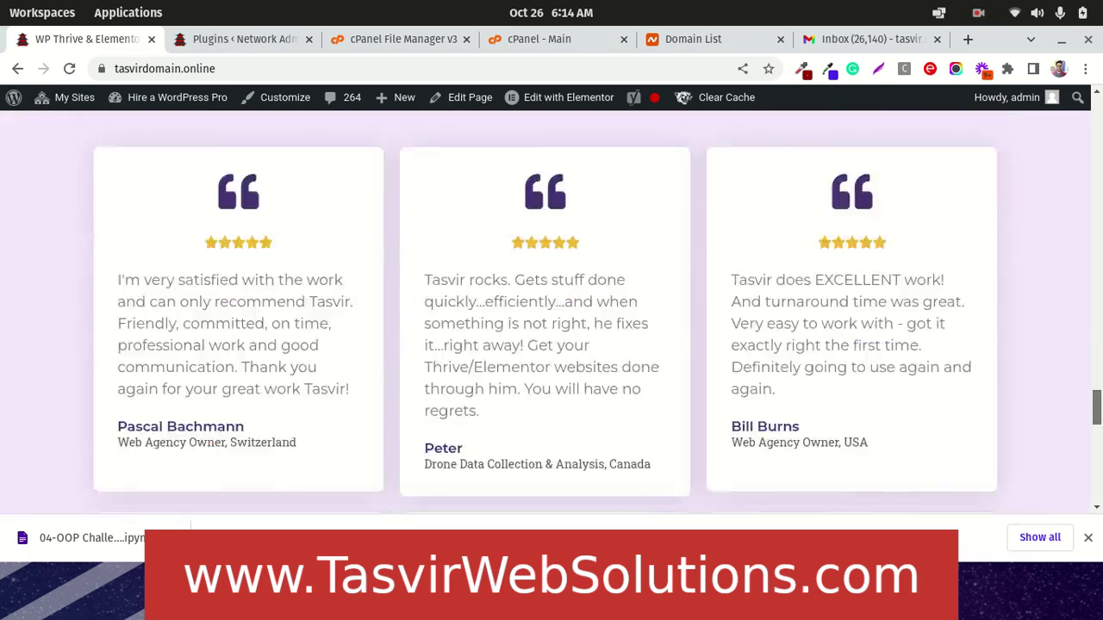
scroll(552, 310, up, 6)
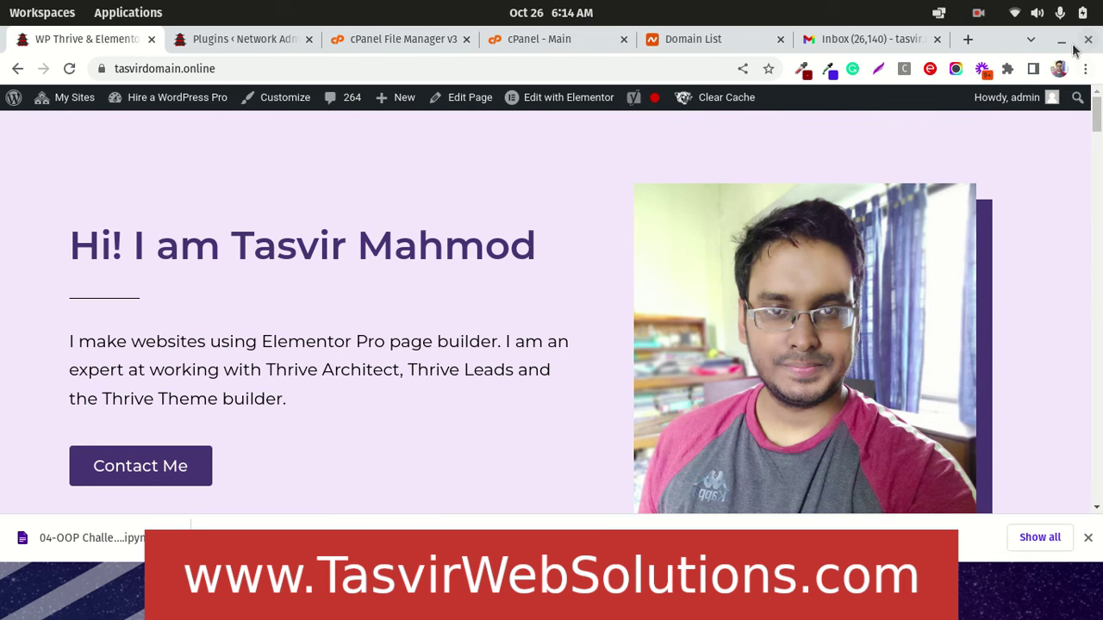